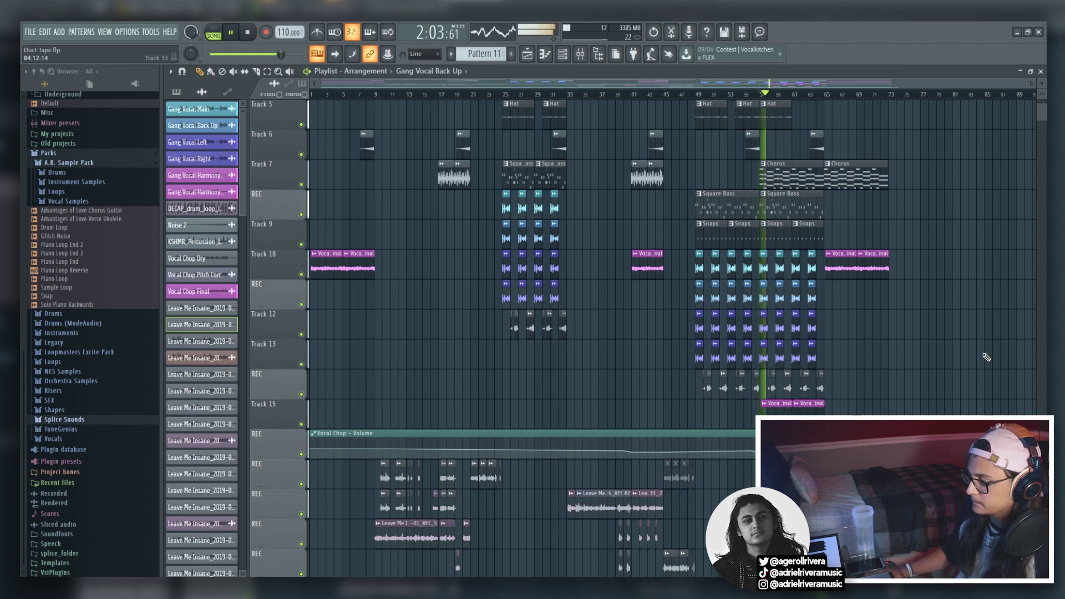
scroll(984, 357, "down", 1)
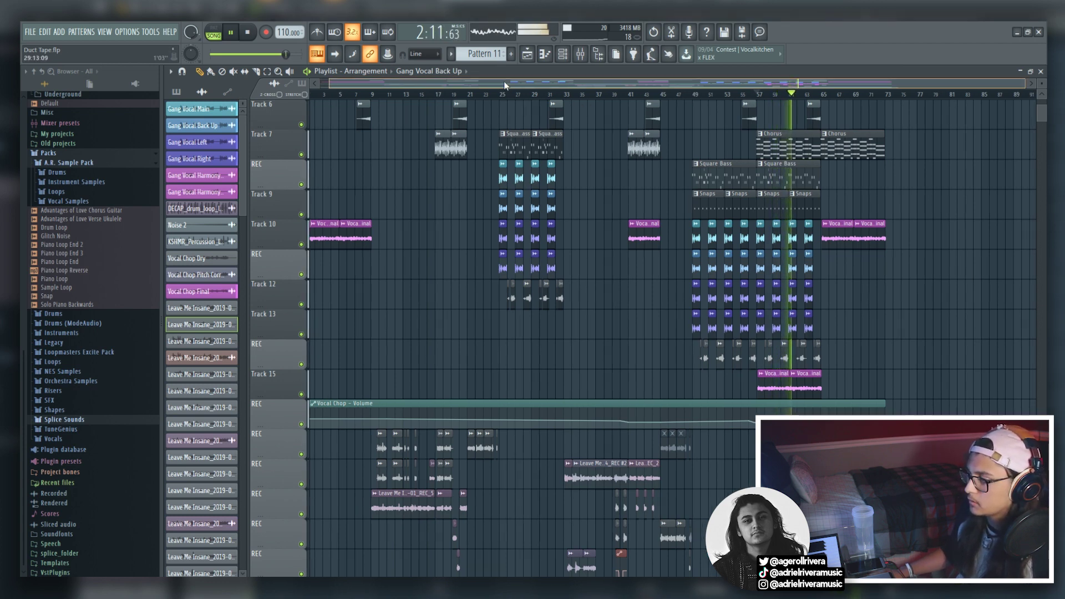
left_click_drag(504, 81, 623, 81)
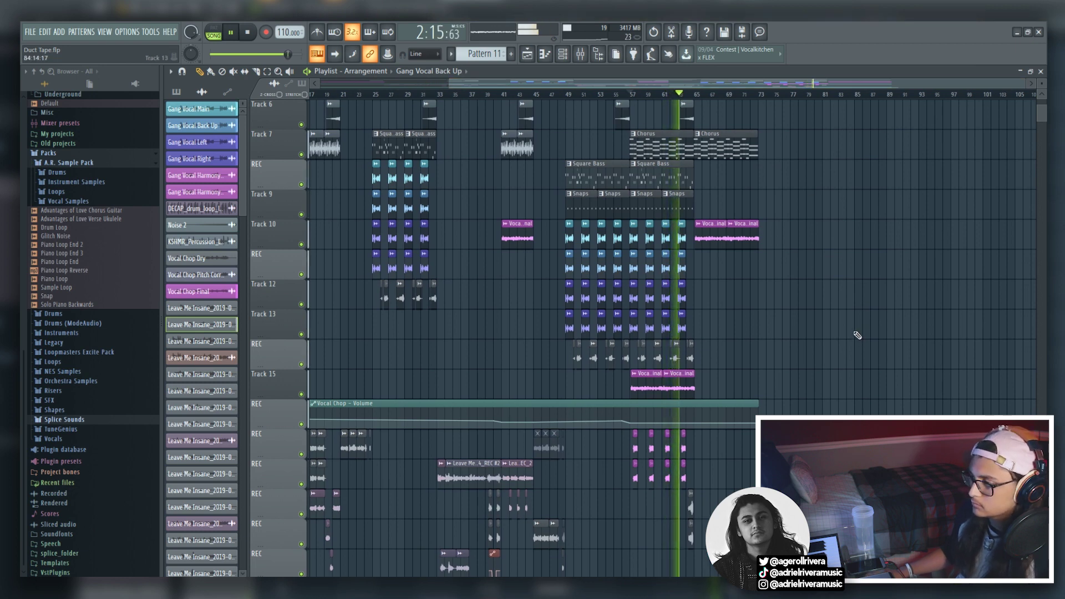
scroll(848, 355, "down", 3)
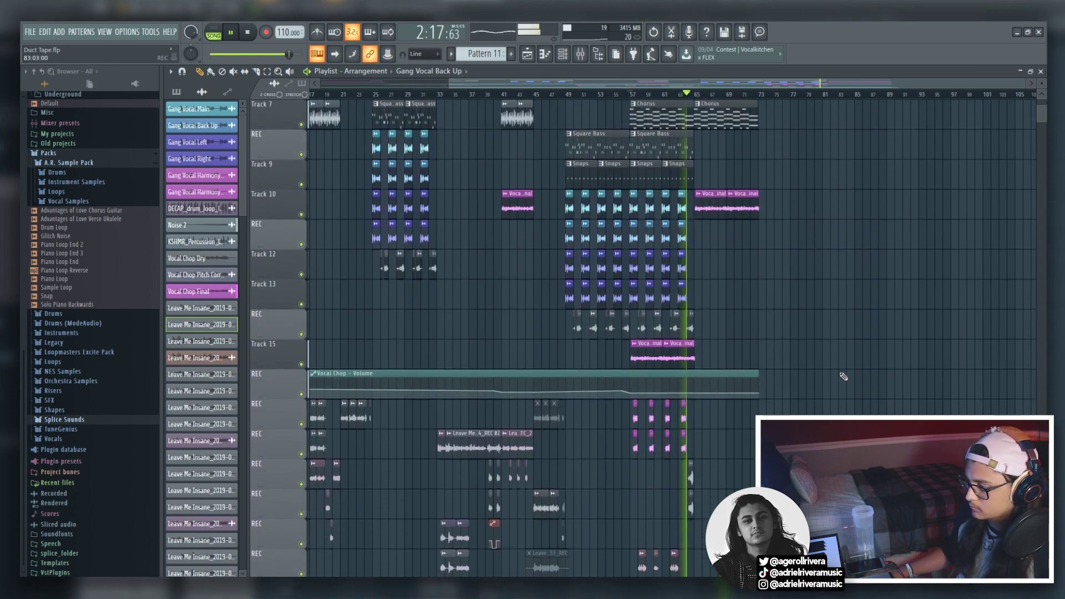
scroll(842, 377, "up", 3)
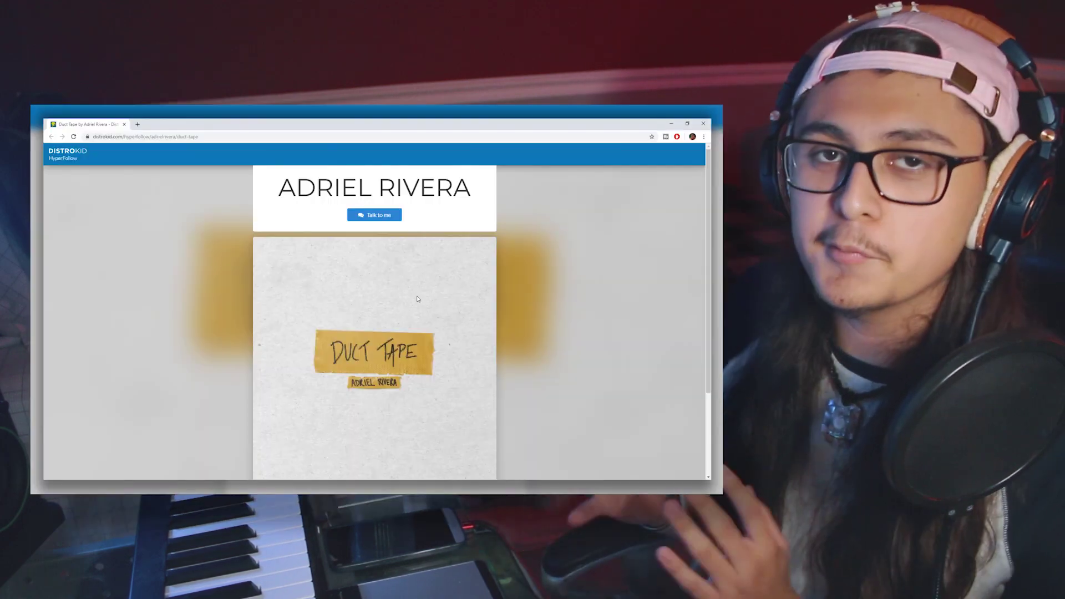
- Switch to the browser and choose Spotify on the Duct Tape release page
scroll(417, 299, "down", 3)
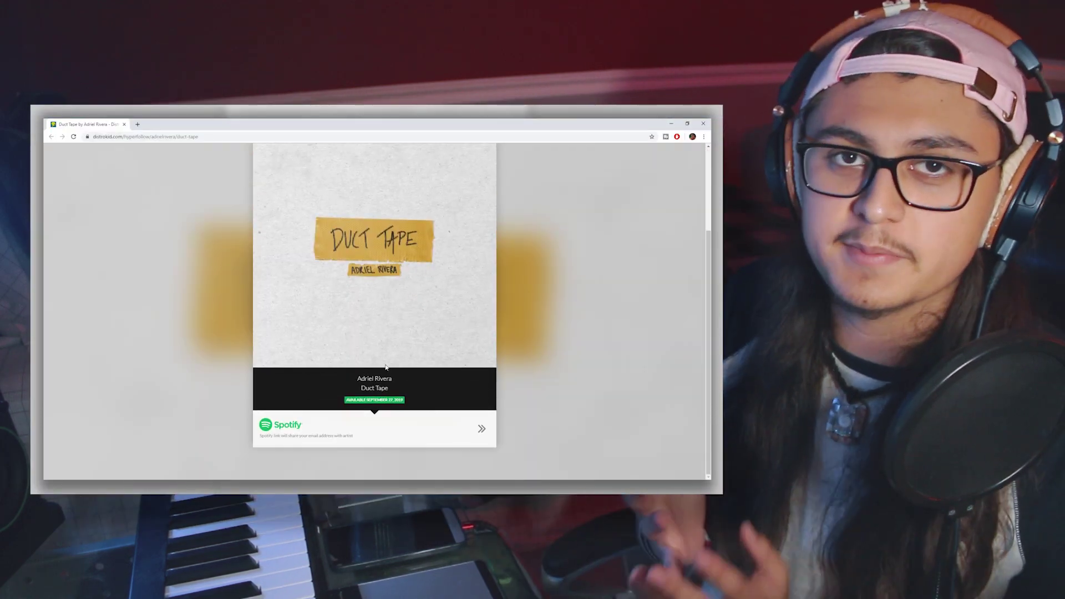
left_click(337, 430)
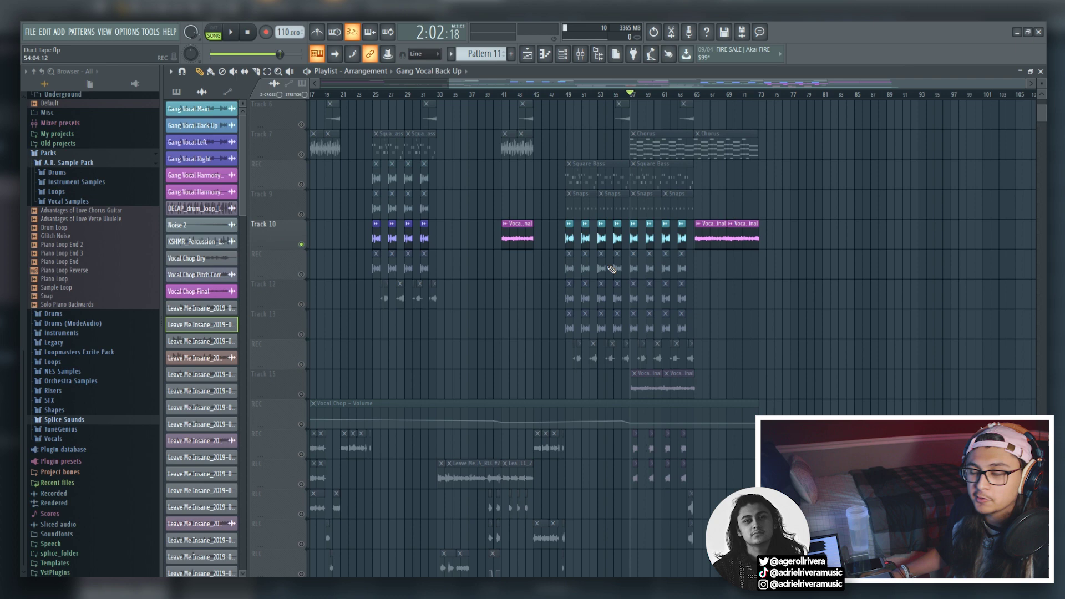
- Audition the gang vocals in solo: Track 10, the REC track directly below it, and Tracks 12 and 13 together
key("space")
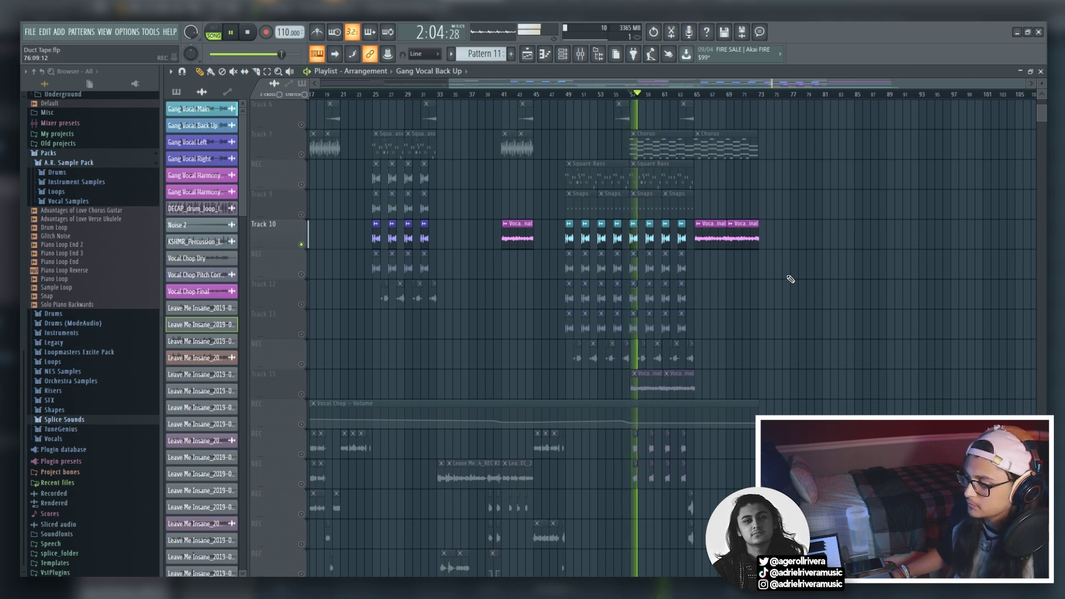
key("space")
left_click(301, 274, "ctrl")
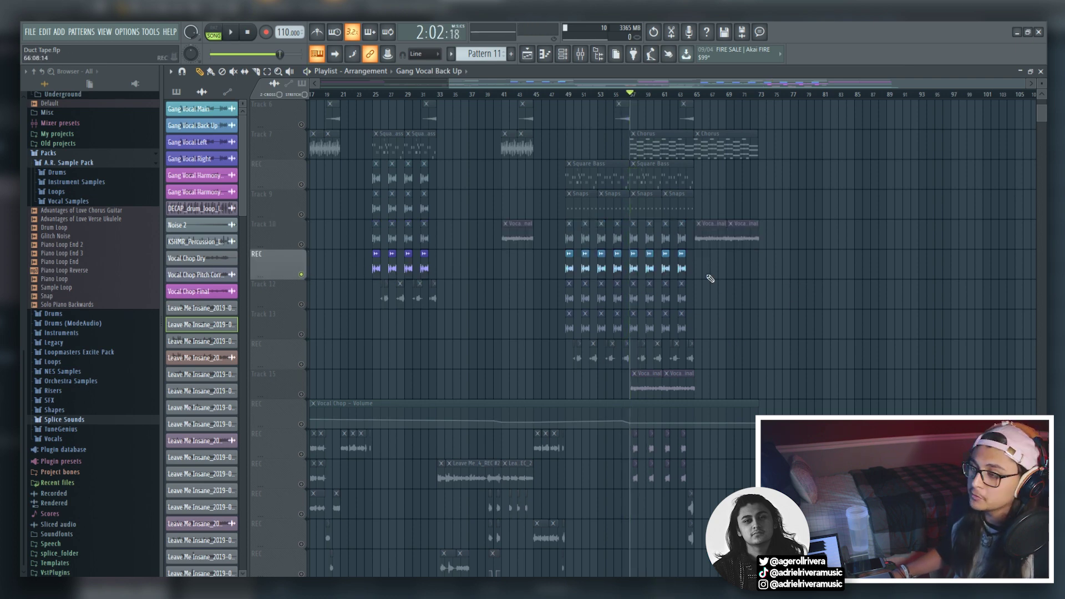
key("space")
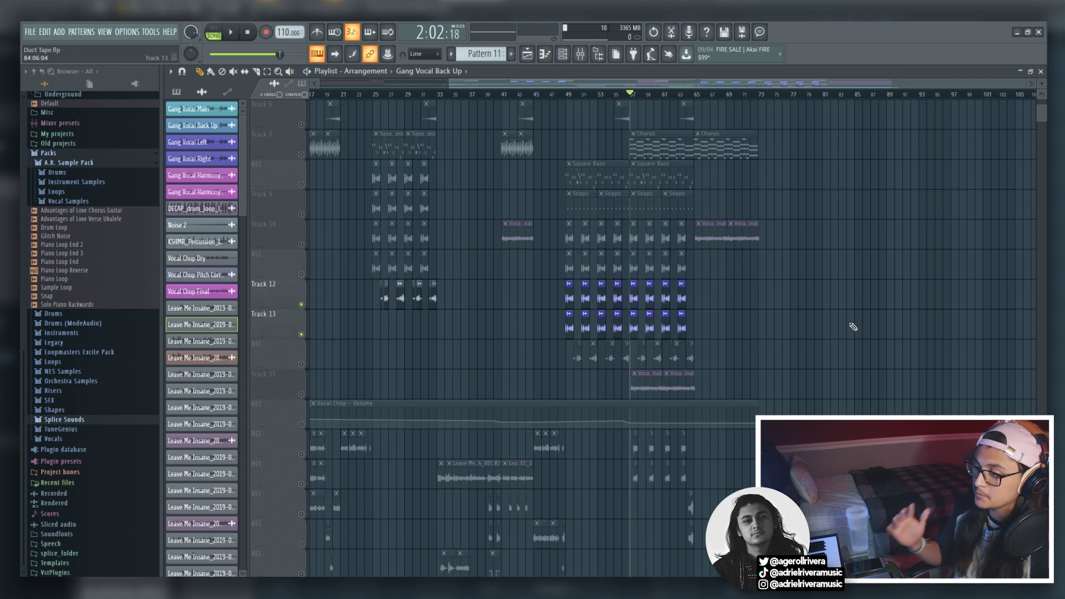
key("space")
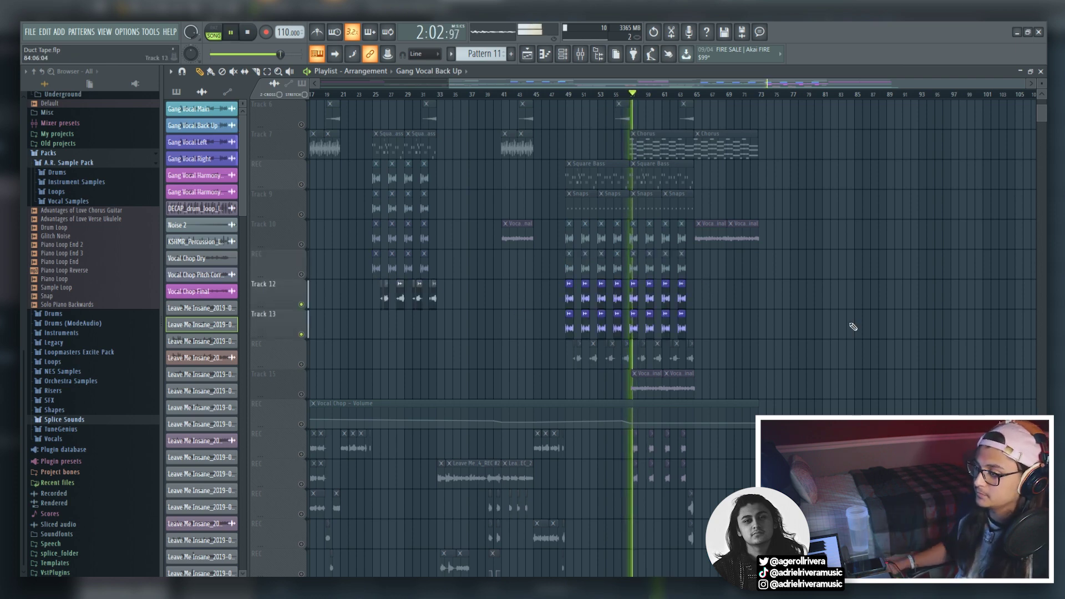
key("space")
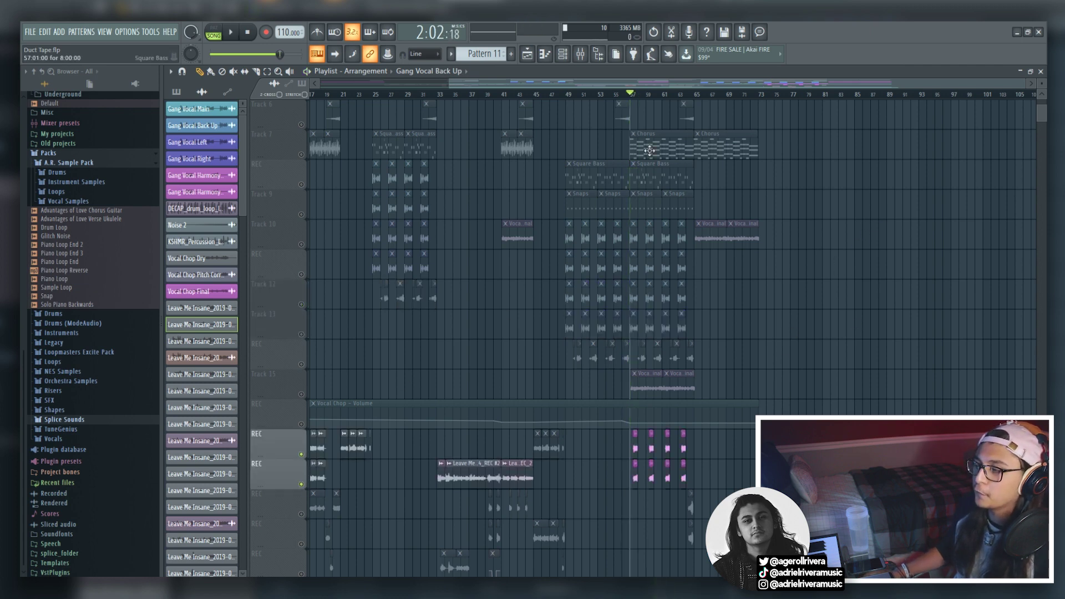
- Place the playhead just after the start of bar 57 and audition the two soloed harmony tracks below the Vocal Chop volume automation
left_click_drag(449, 82, 636, 95)
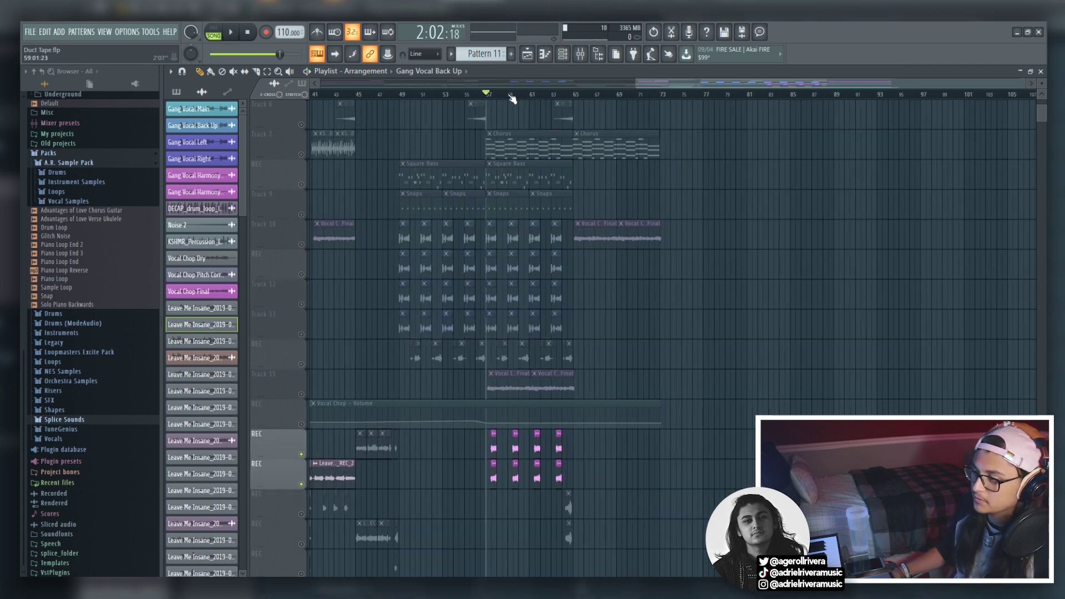
left_click(492, 95)
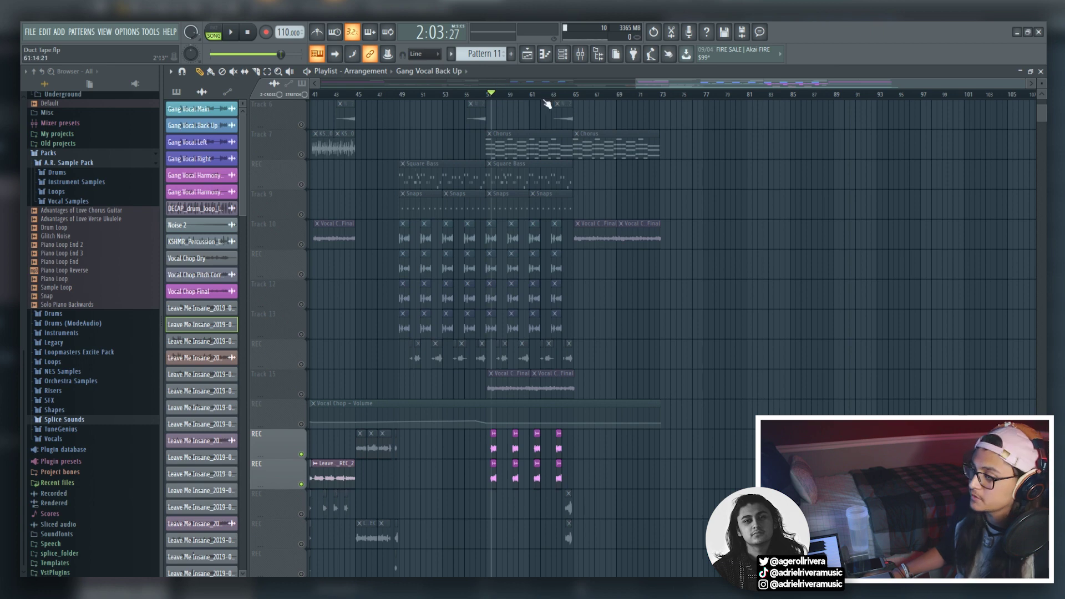
key("space")
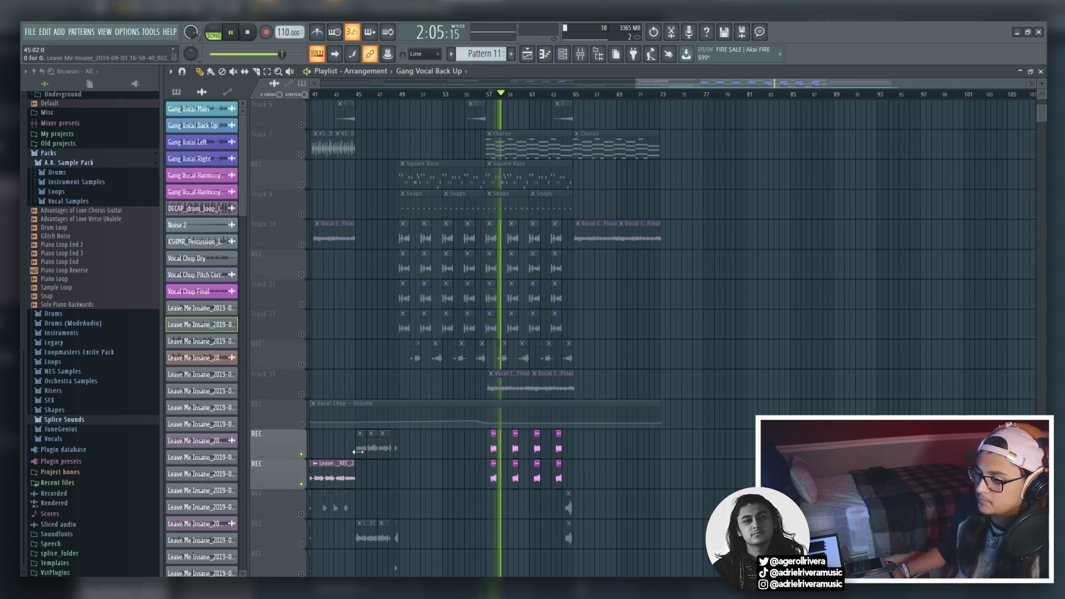
key("space")
- Enable Track 13, Track 12, the REC track above them and Track 10, and play all gang vocal and harmony layers together
left_click(301, 333)
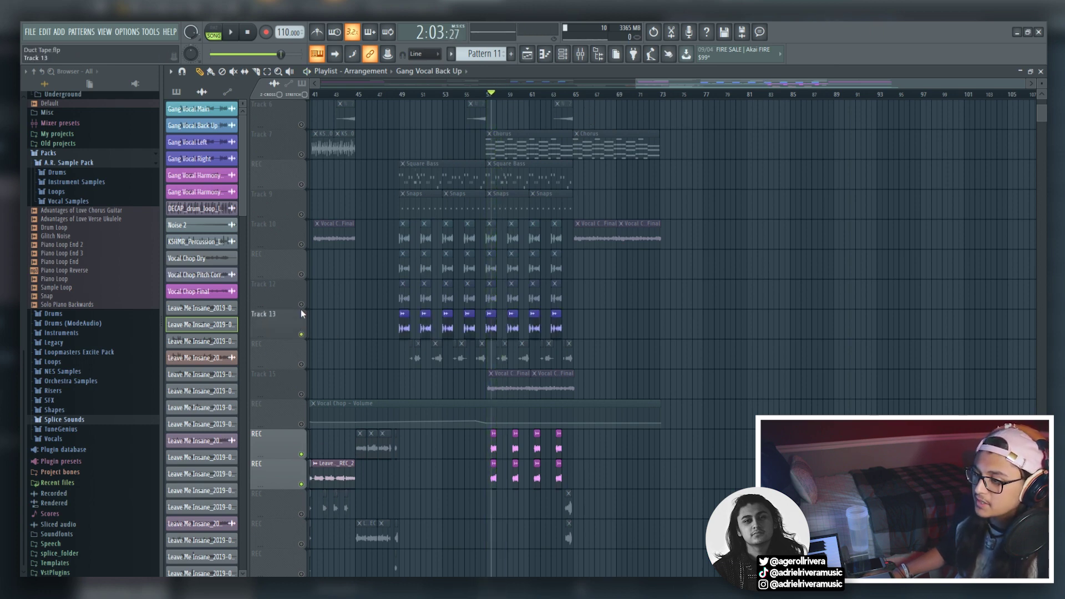
left_click(301, 304)
left_click(301, 274)
left_click(301, 244)
key("space")
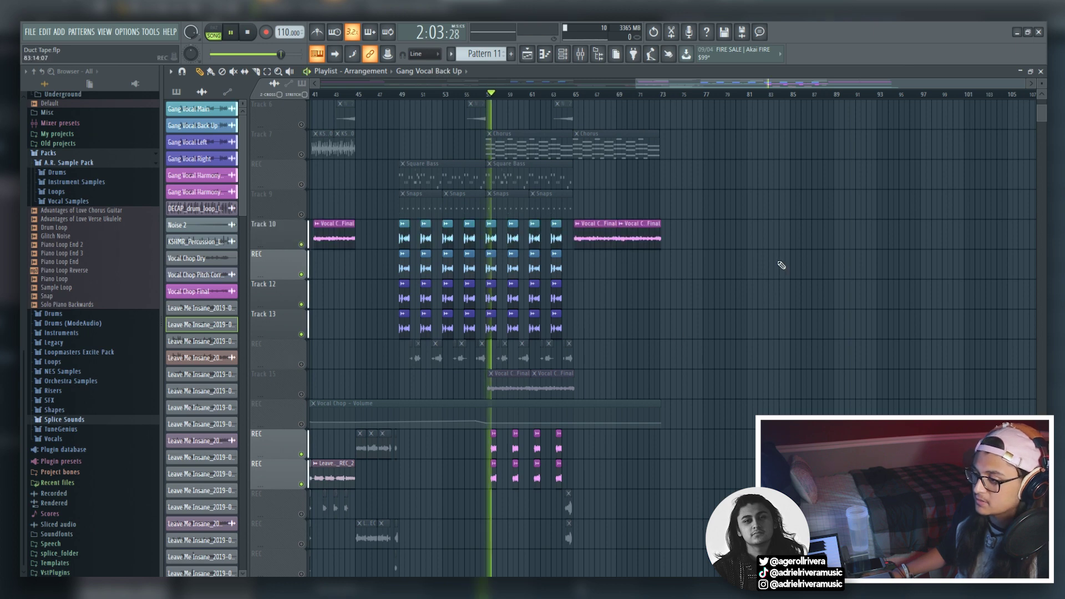
key("space")
- Open the mixer and check in the channel rack which mixer insert the gang vocal channels are routed to
scroll(801, 363, "left", 5)
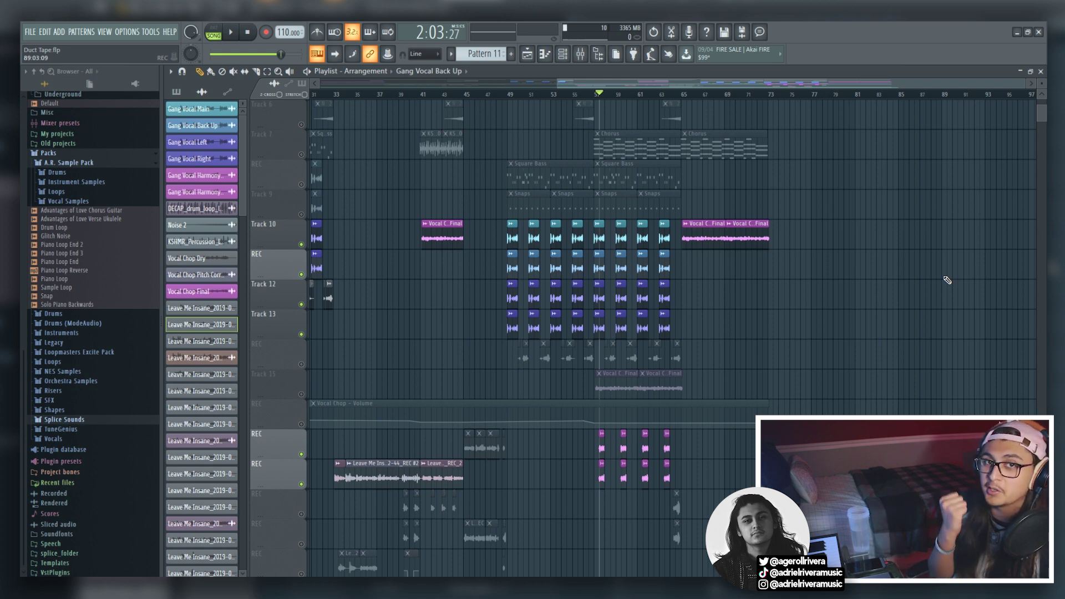
scroll(837, 357, "up", 4)
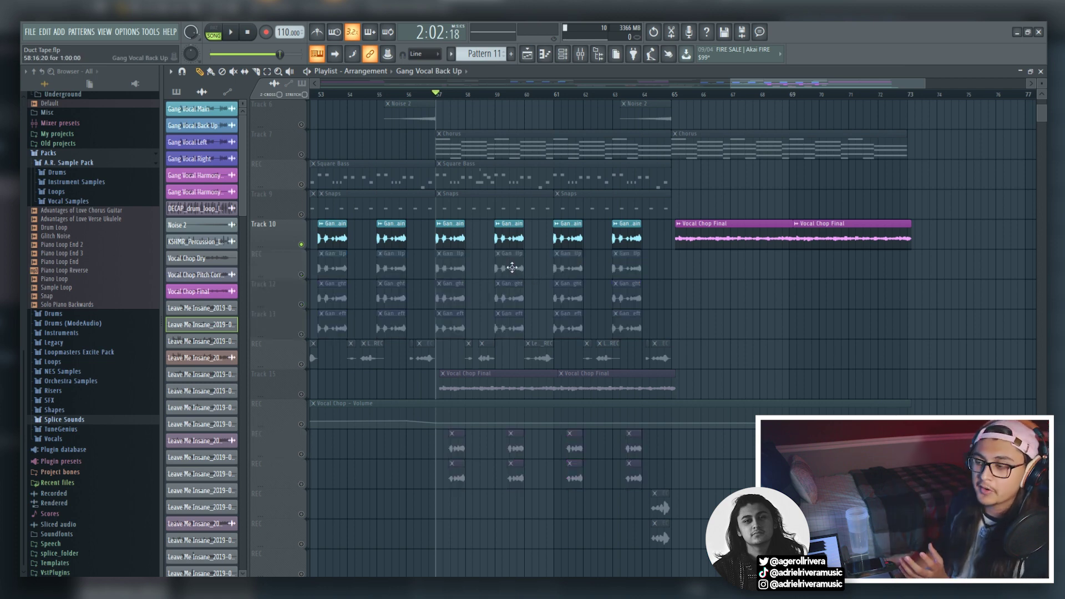
left_click(580, 54)
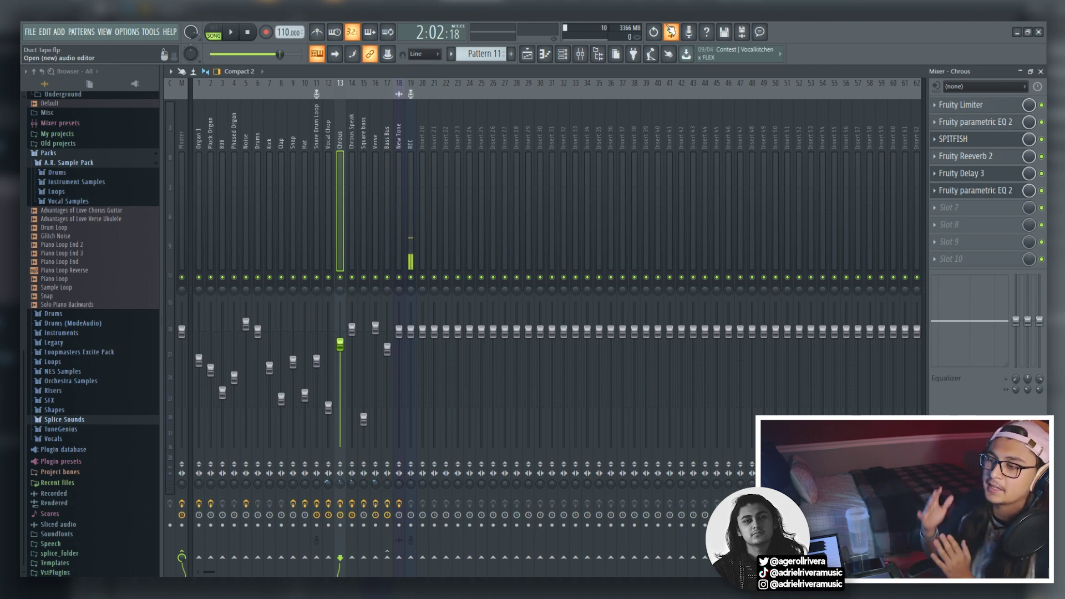
left_click(562, 54)
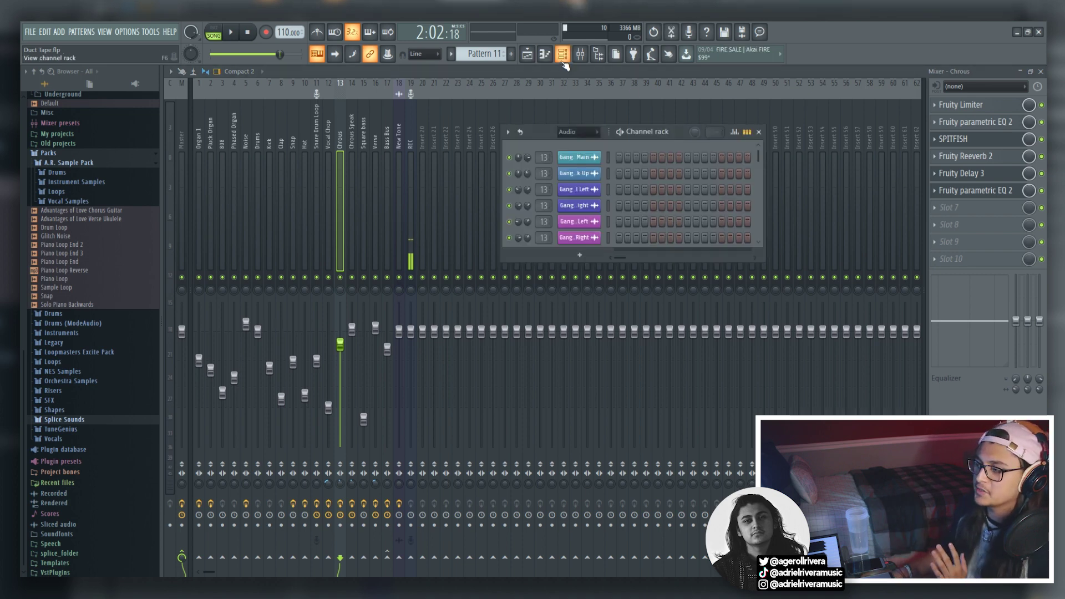
left_click(563, 53)
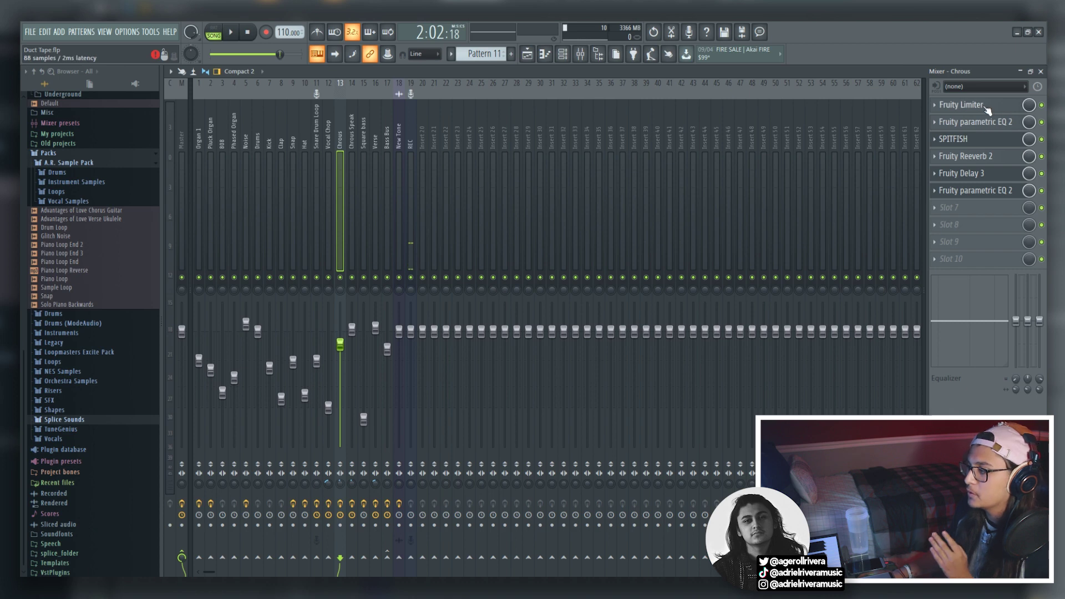
- Inspect the Fruity Limiter and the first Fruity parametric EQ 2 on the chorus insert, playing the vocals through the EQ
left_click(955, 104)
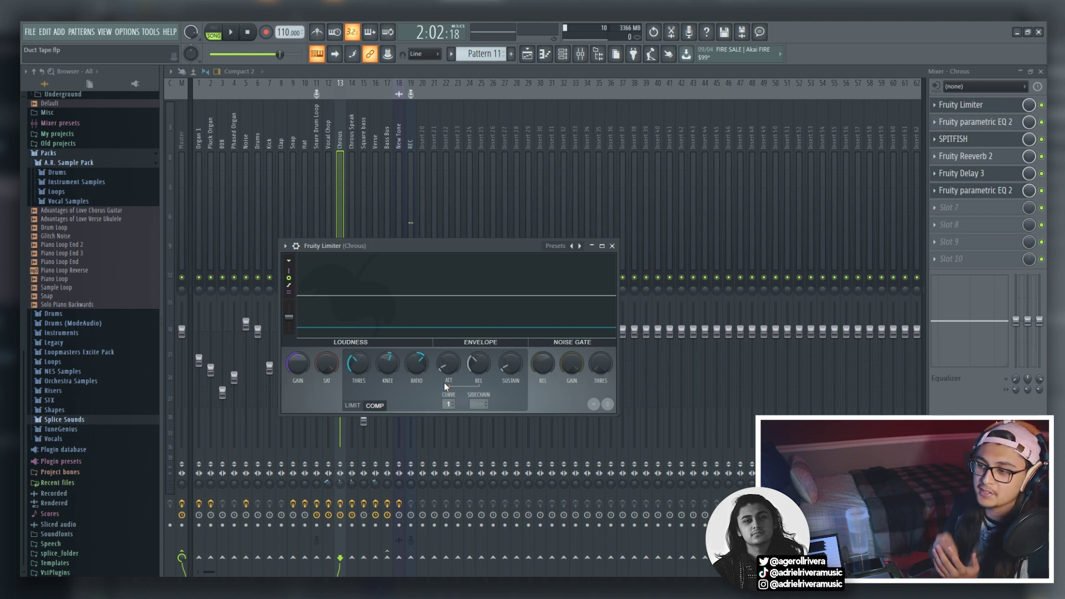
left_click(974, 122)
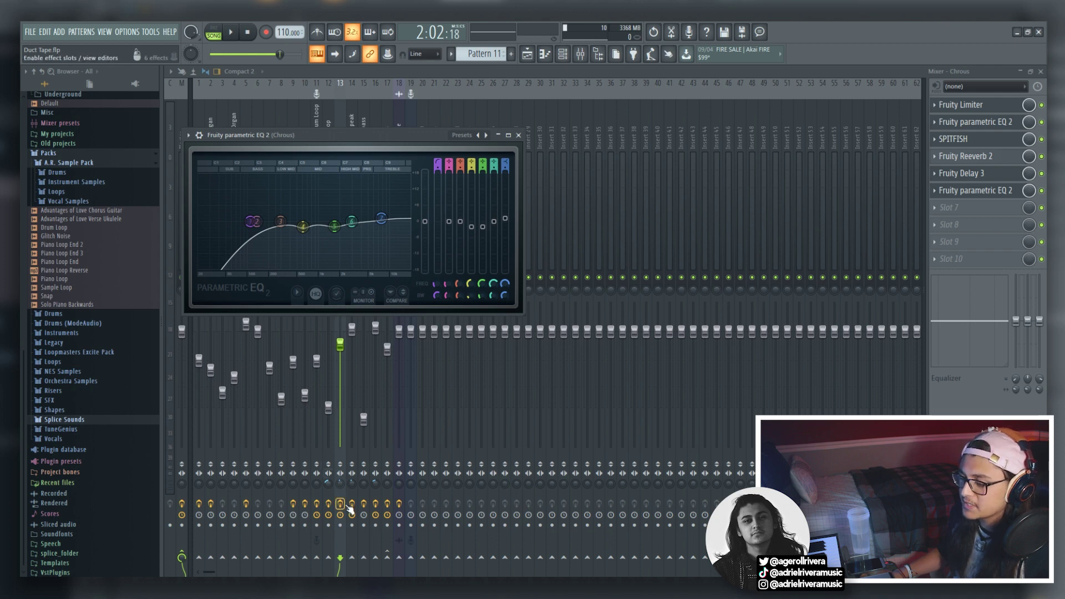
key("space")
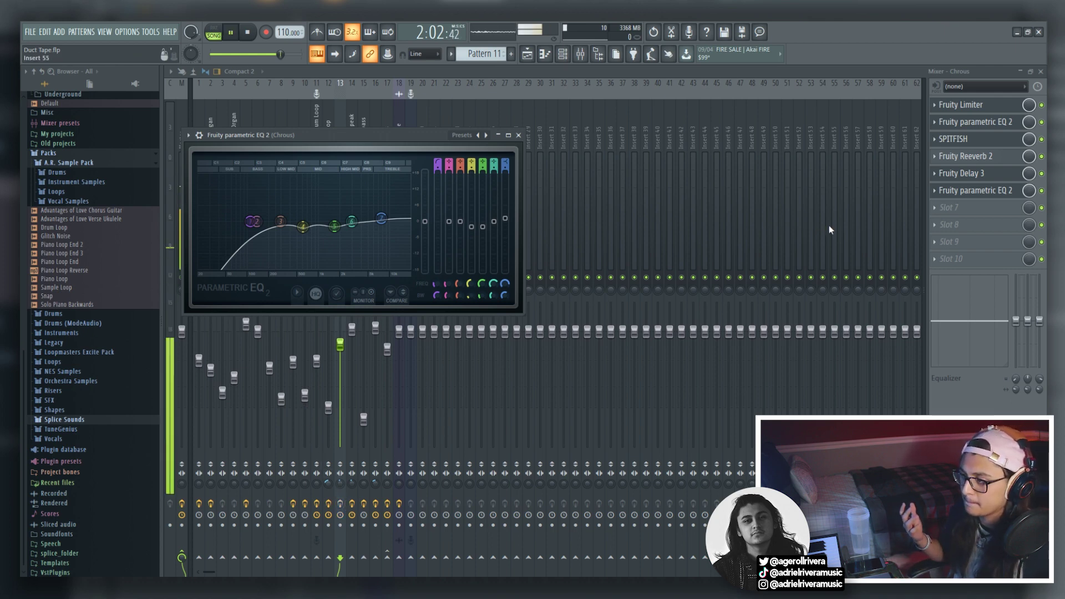
key("space")
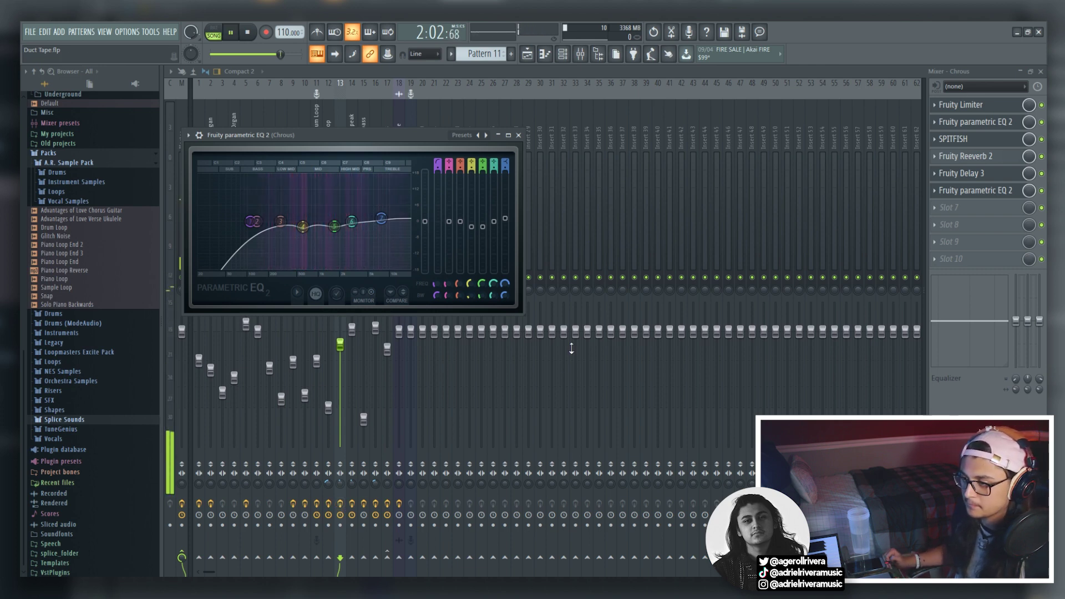
key("space")
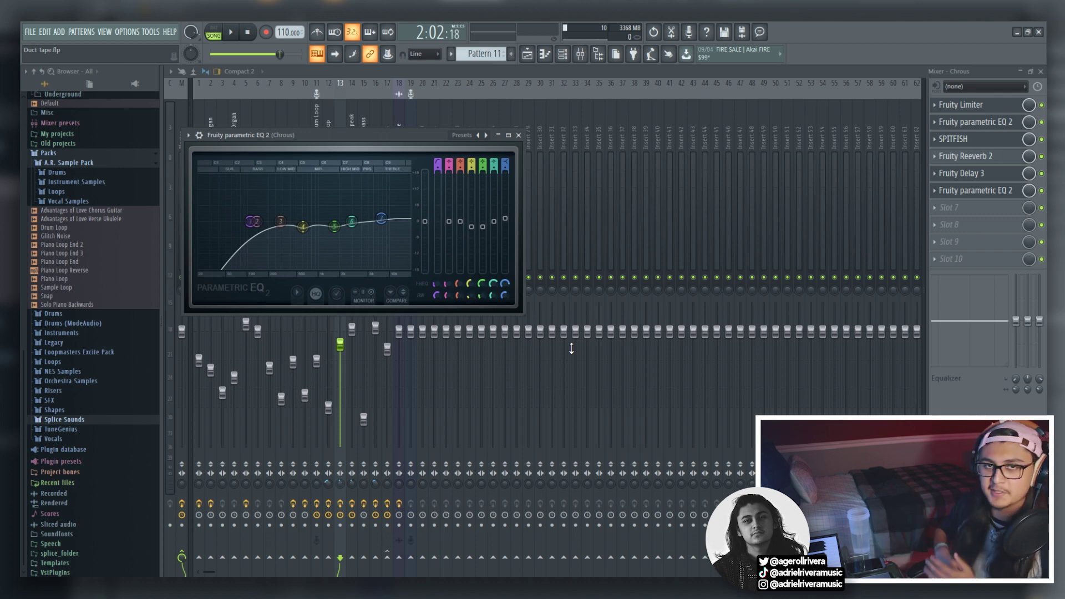
- Inspect the SPITFISH de-esser, Fruity Reeverb 2 and second Fruity parametric EQ 2 on the chorus insert
left_click(953, 139)
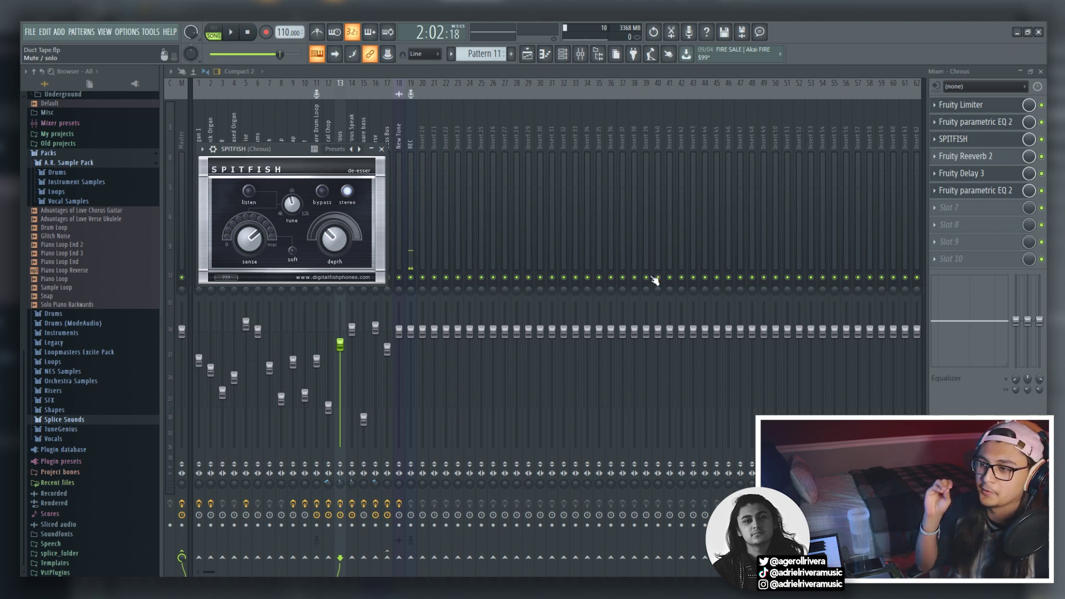
left_click(965, 156)
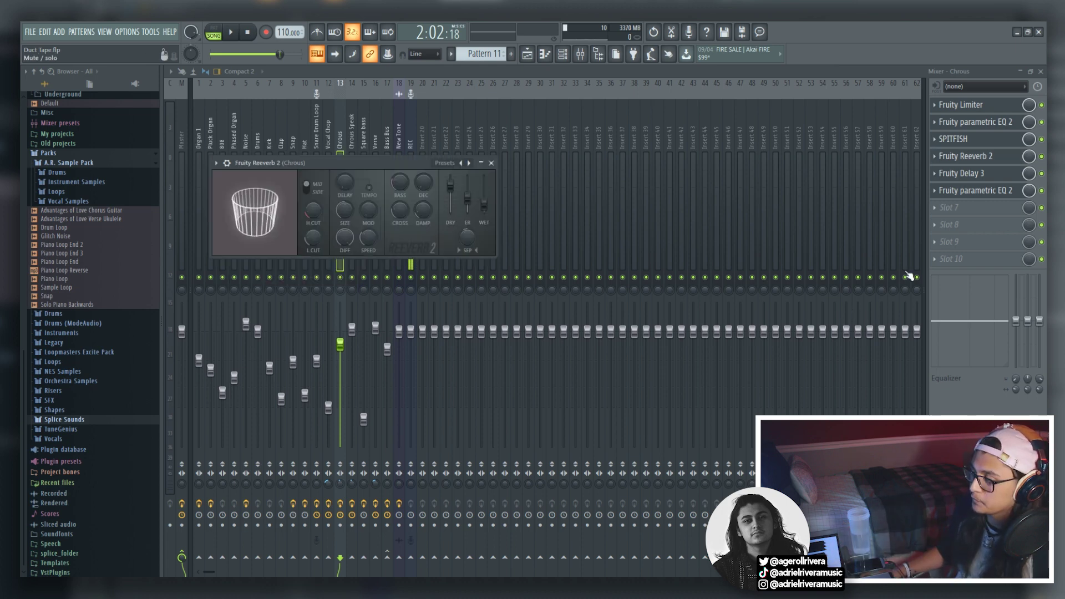
left_click(979, 191)
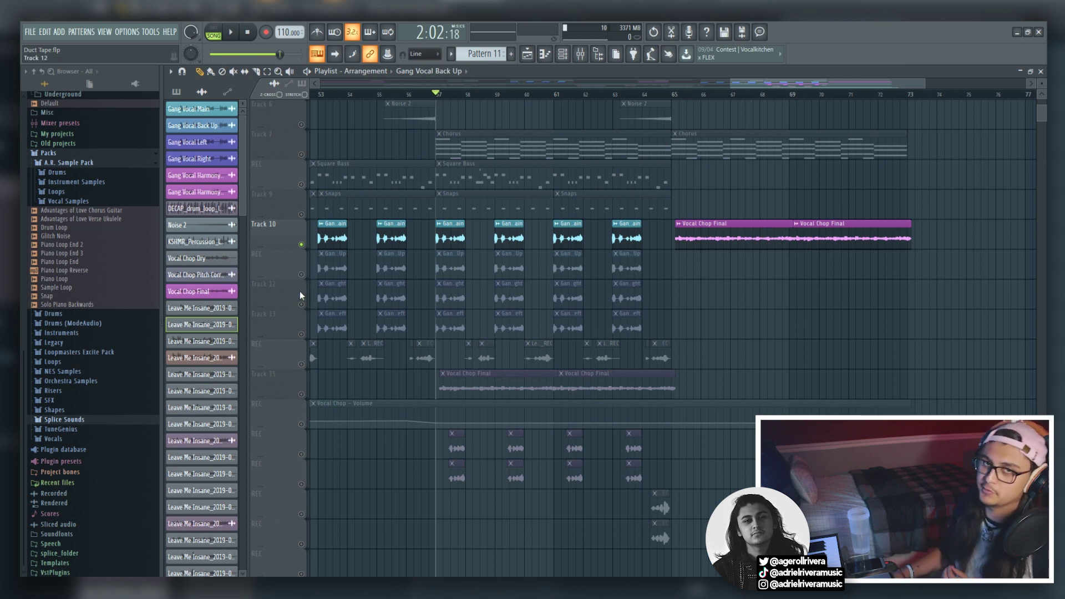
- Play Track 10 together with the REC track below it, and open the channel settings of Gang Vocal Back Up
left_click(301, 274)
left_click(562, 54)
key("space")
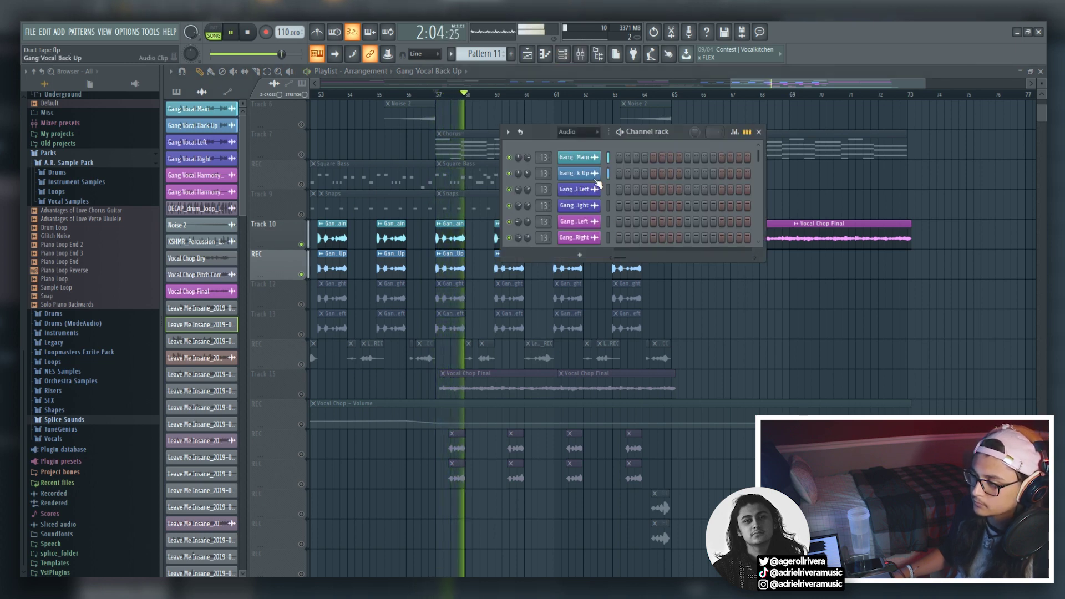
key("space")
left_click(577, 173)
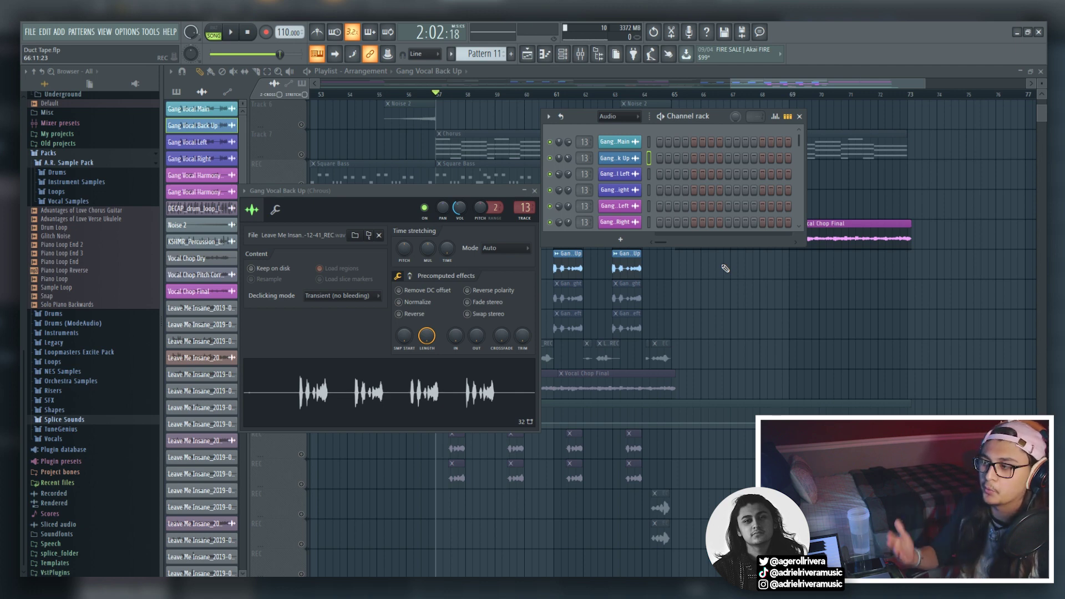
- Play Tracks 12 and 13 together and each on its own, followed by all four gang vocal tracks from Track 10 to Track 13
key("space")
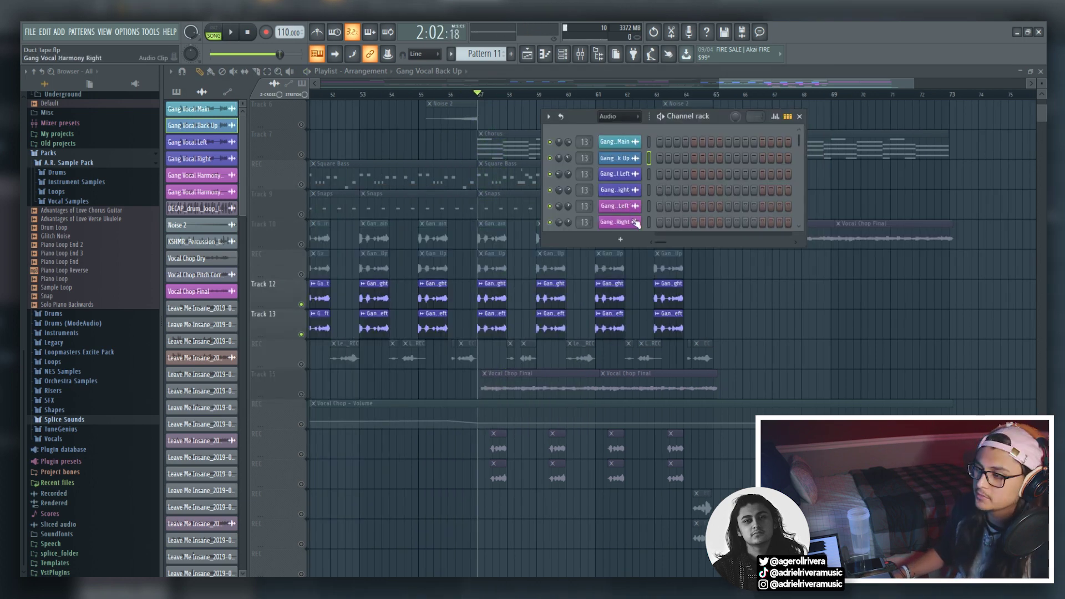
key("space")
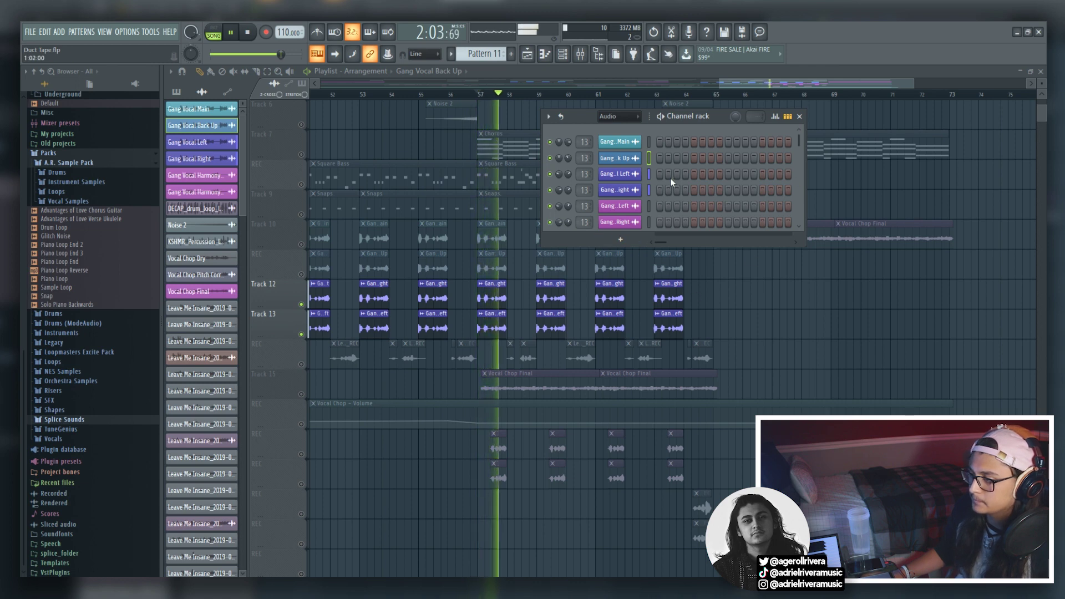
key("space")
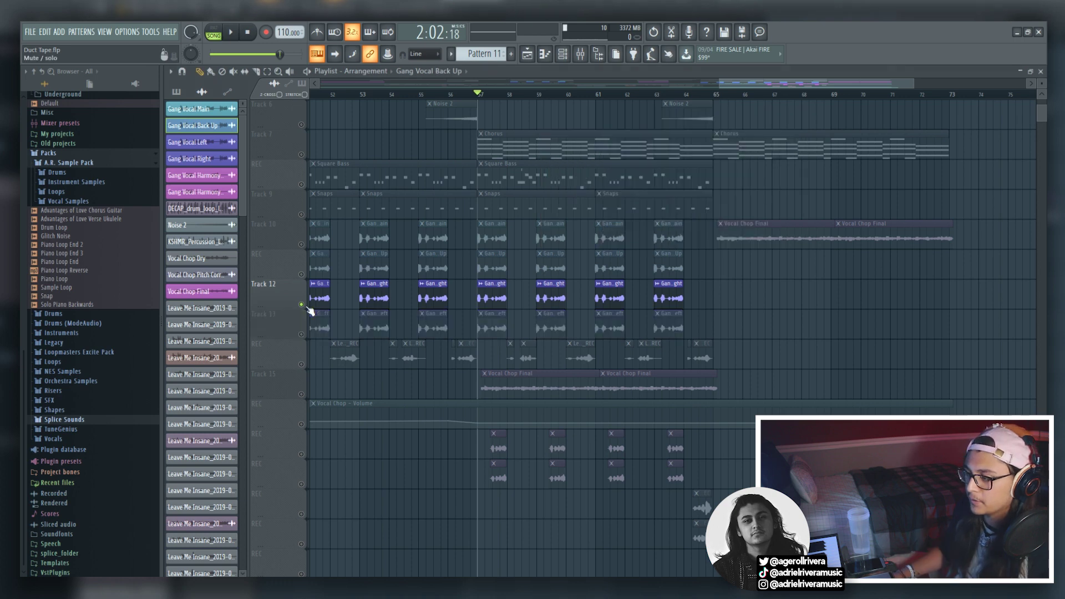
key("space")
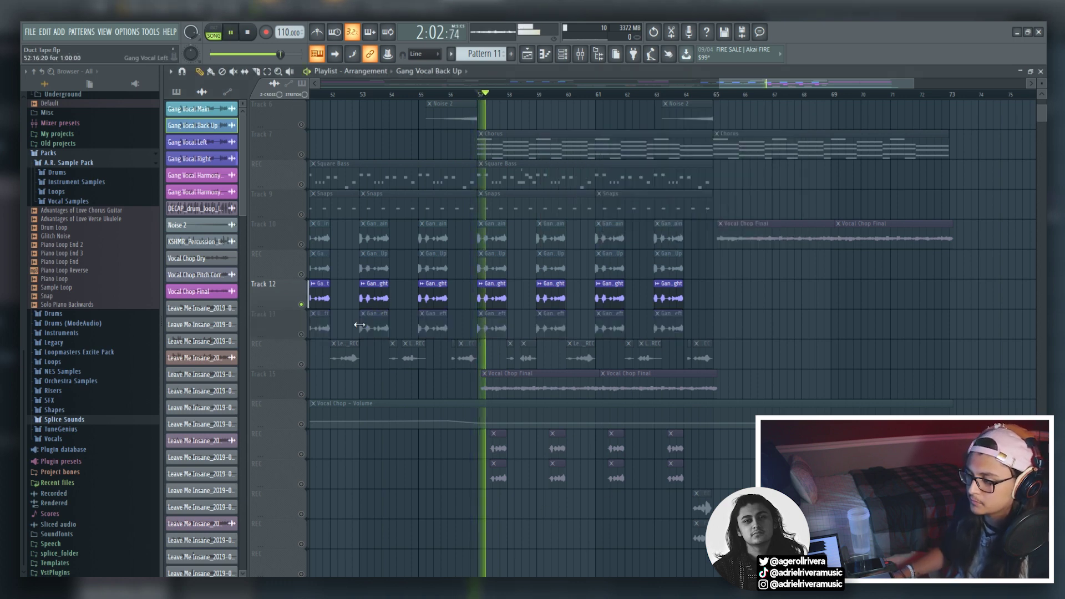
left_click(301, 334, "ctrl")
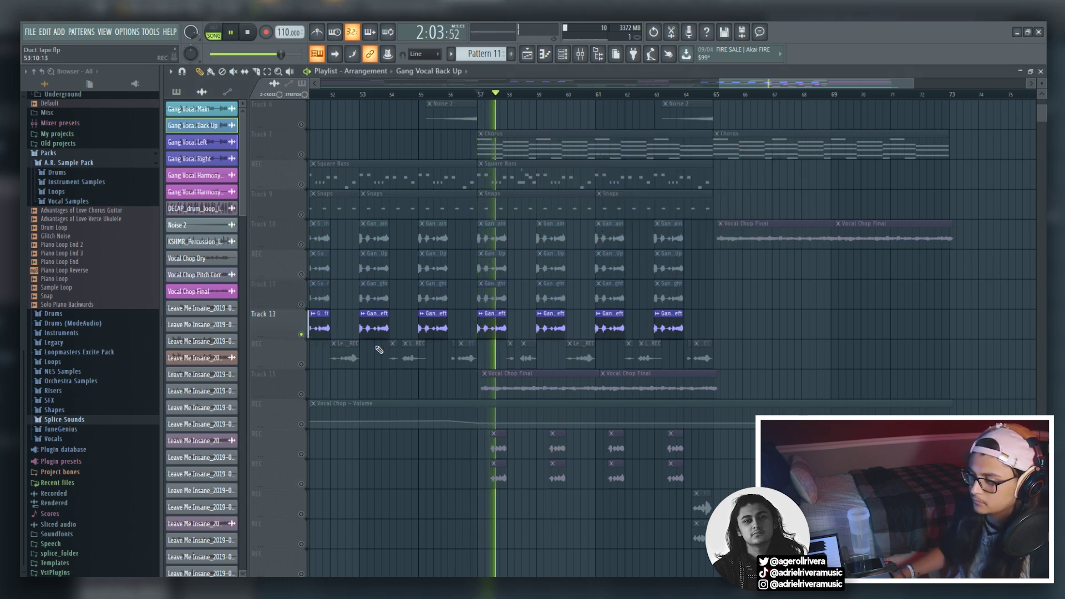
key("space")
left_click(301, 305)
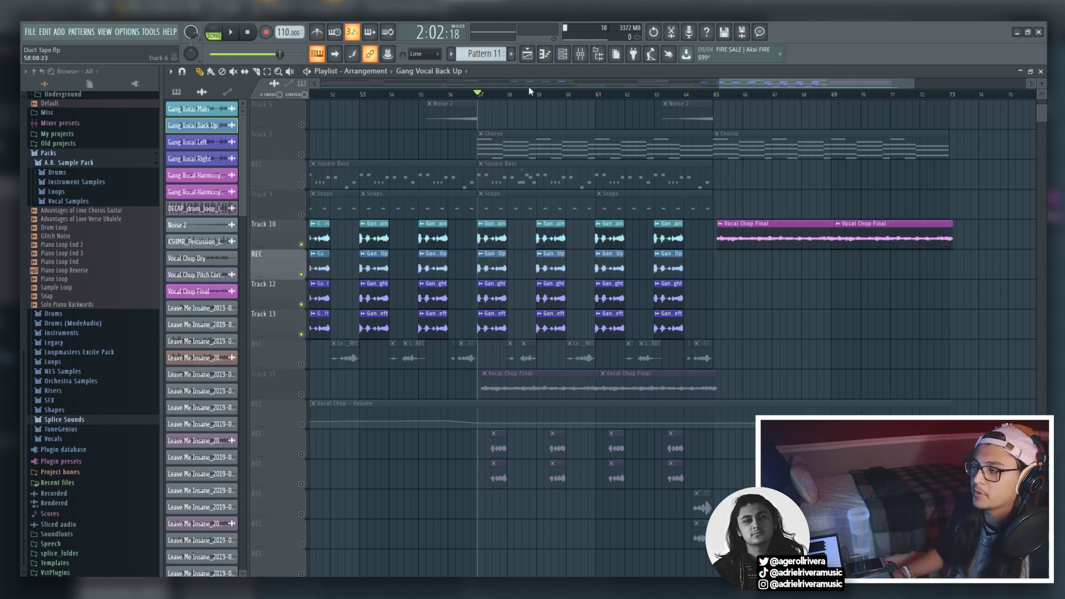
key("space")
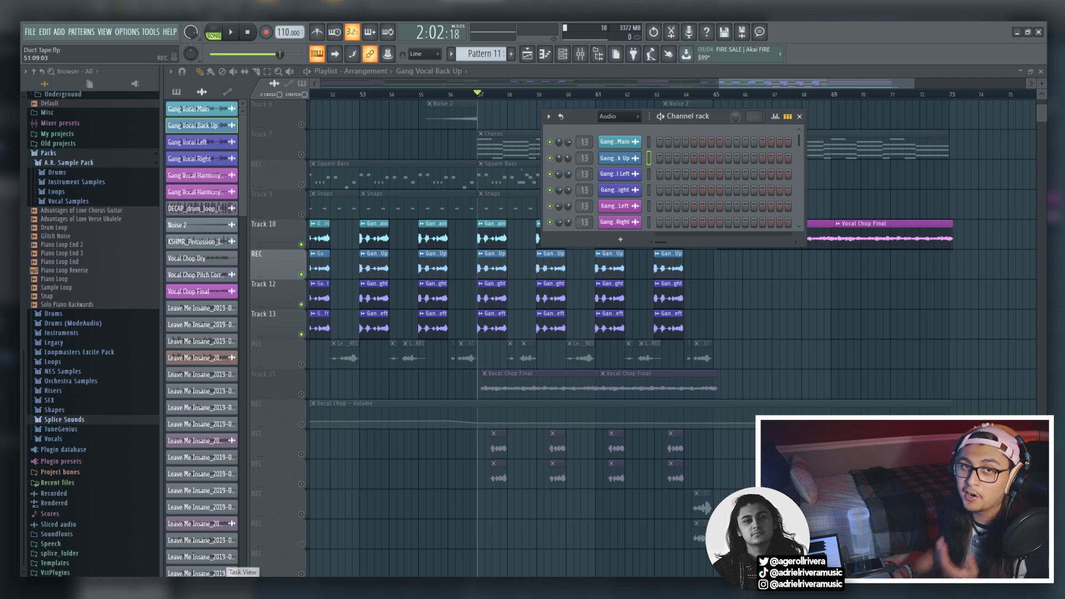
- Solo the two harmony vocal REC tracks below the Vocal Chop volume automation and play them
right_click(301, 484)
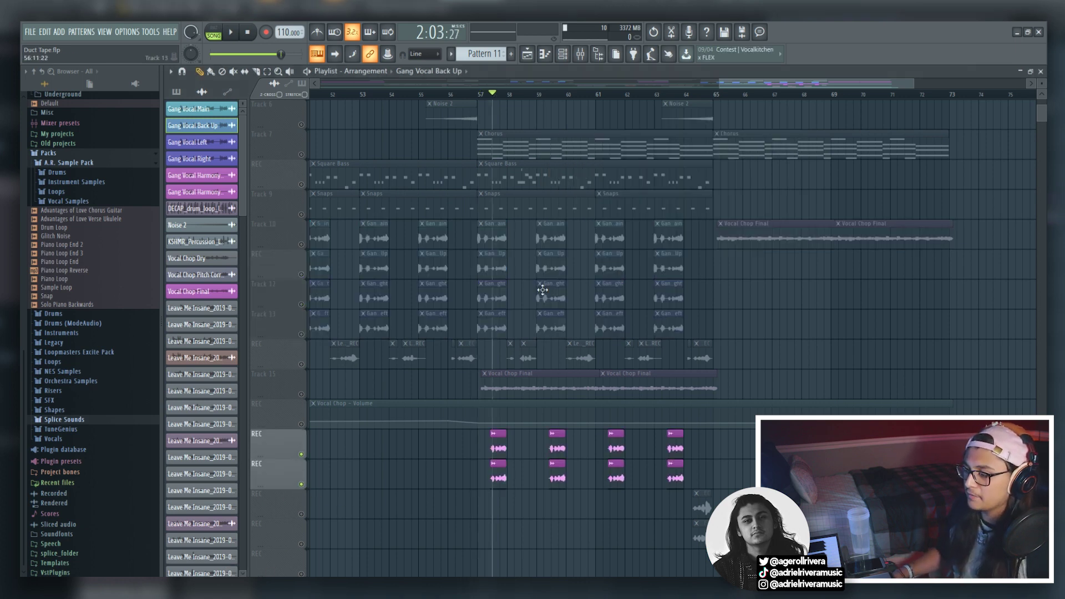
key("space")
key("space")
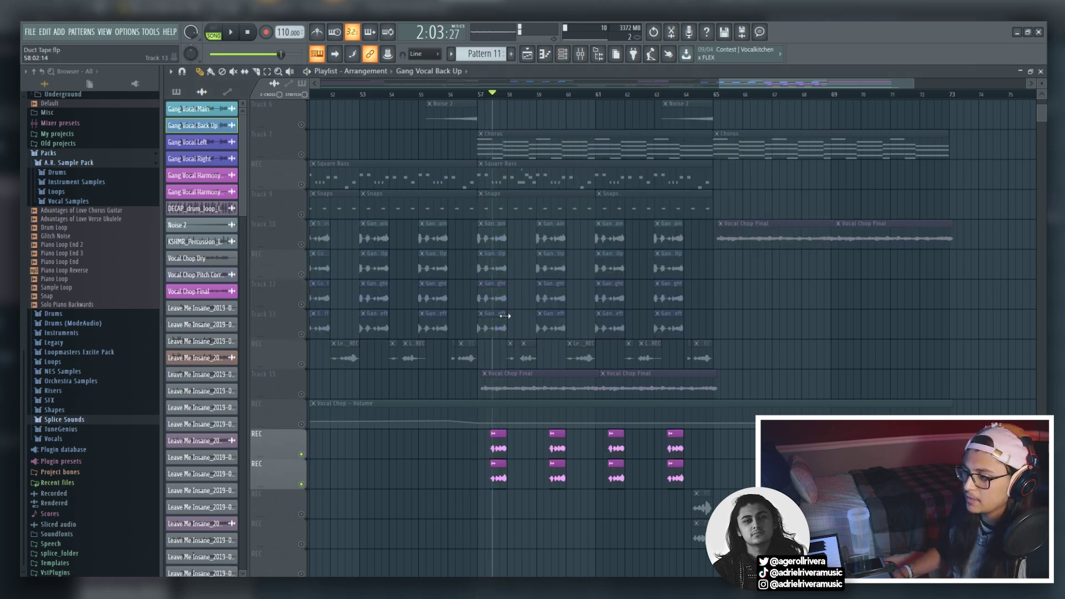
- Compare the clips of Tracks 12 and 13 with the two harmony REC tracks by soloing each pair, and show the channel rack
right_click(301, 303)
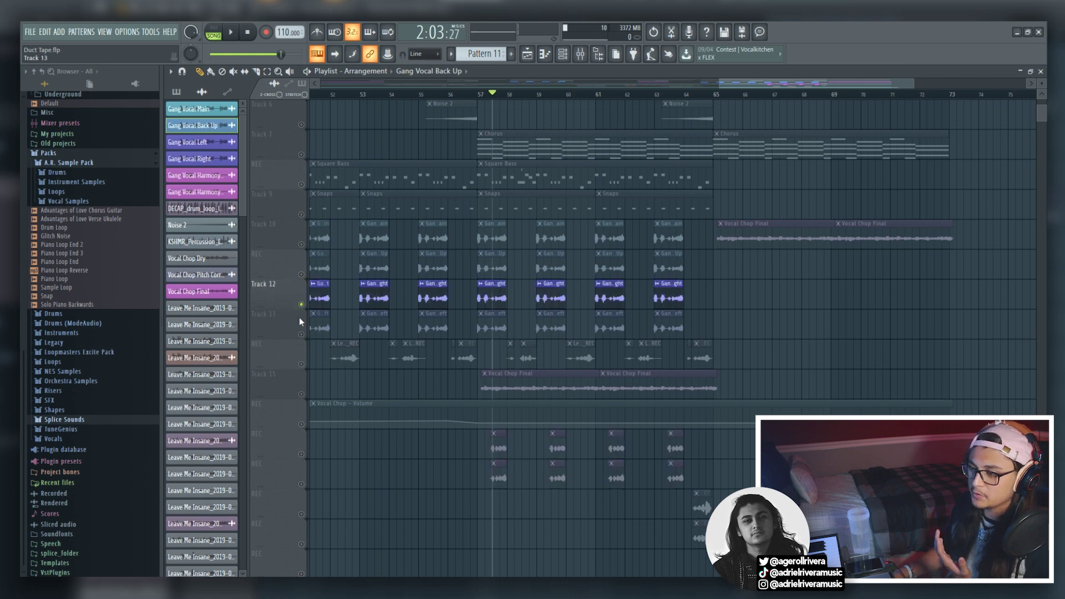
left_click(301, 334)
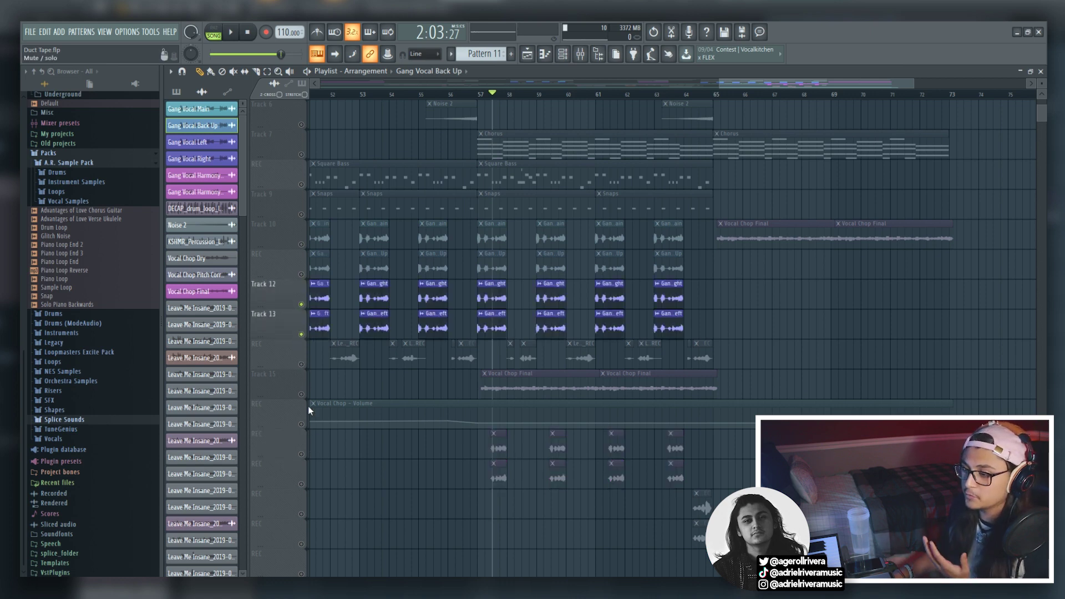
right_click(301, 454)
left_click(301, 484)
left_click(573, 51)
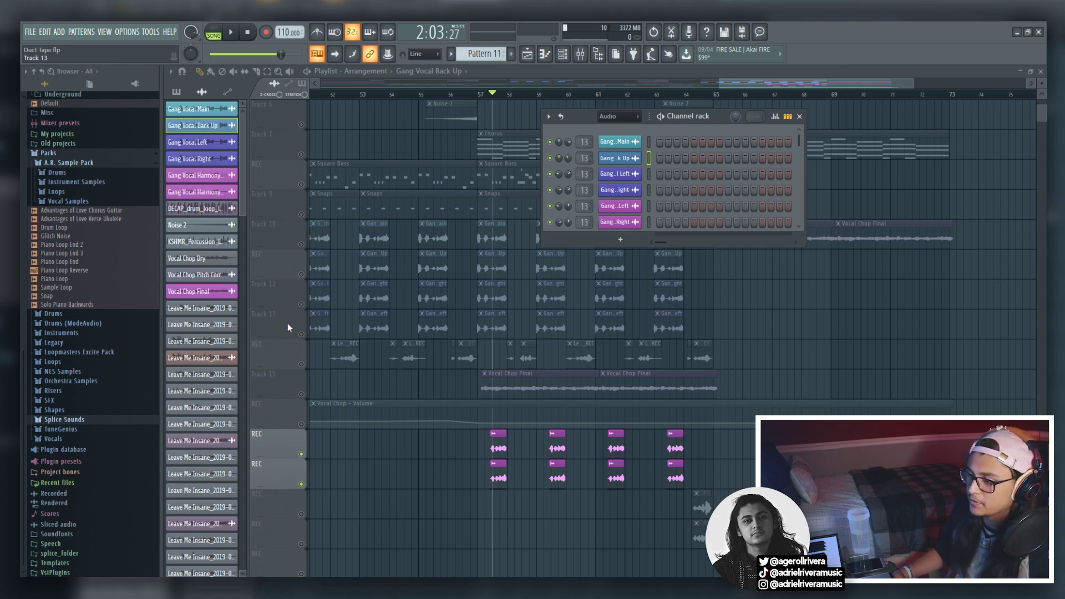
- Enable the four gang vocal tracks alongside the two soloed harmony tracks and play all six layers together
left_click_drag(301, 335, 303, 246)
key("space")
key("space")
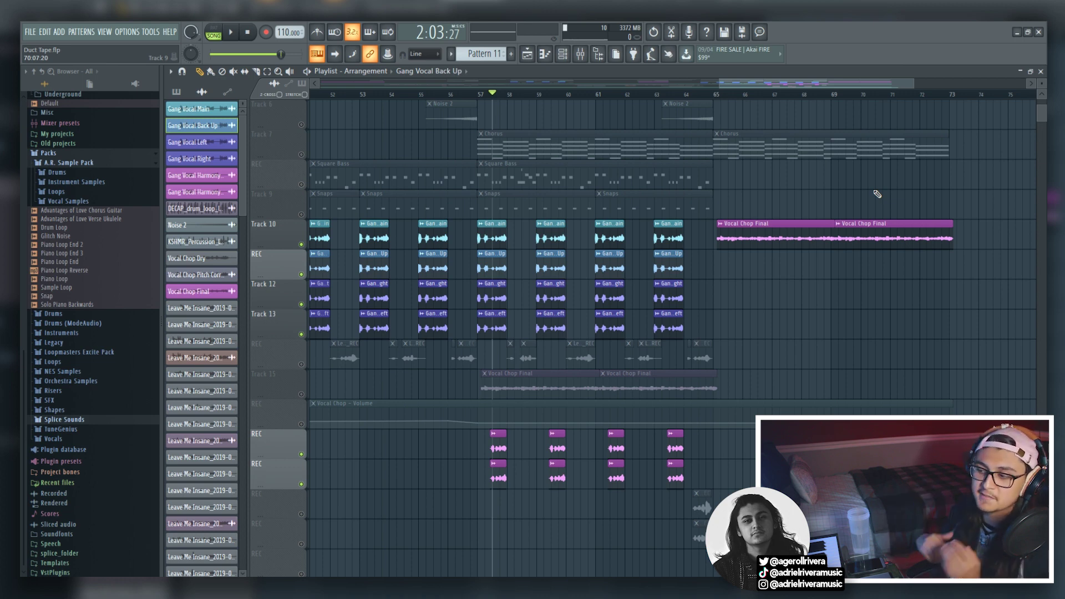
- Turn all playlist tracks back on and play the chorus with the full arrangement
right_click(301, 274)
right_click(301, 274)
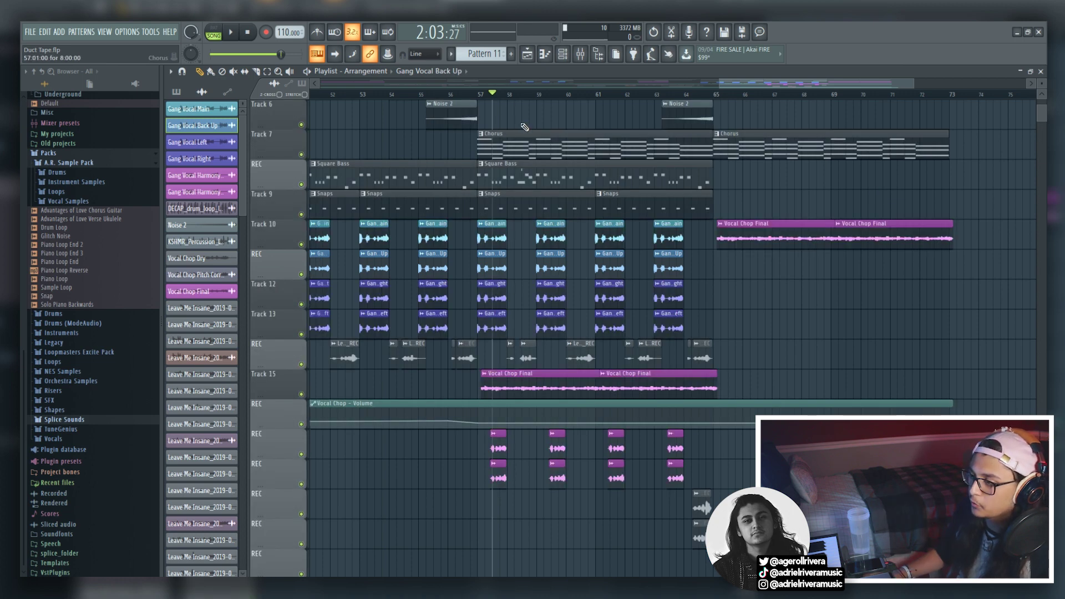
key("space")
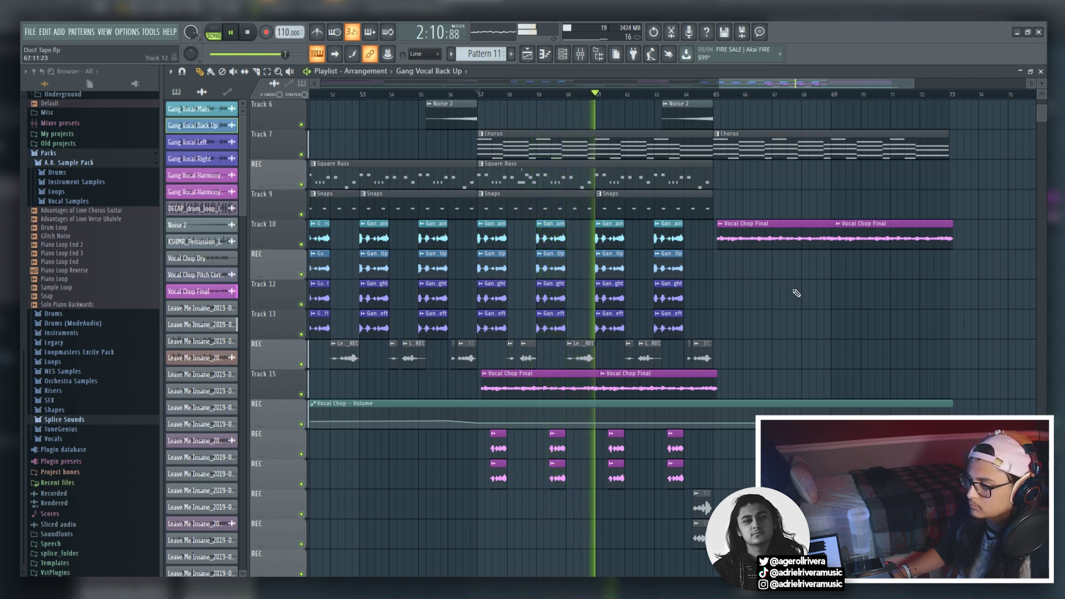
key("space")
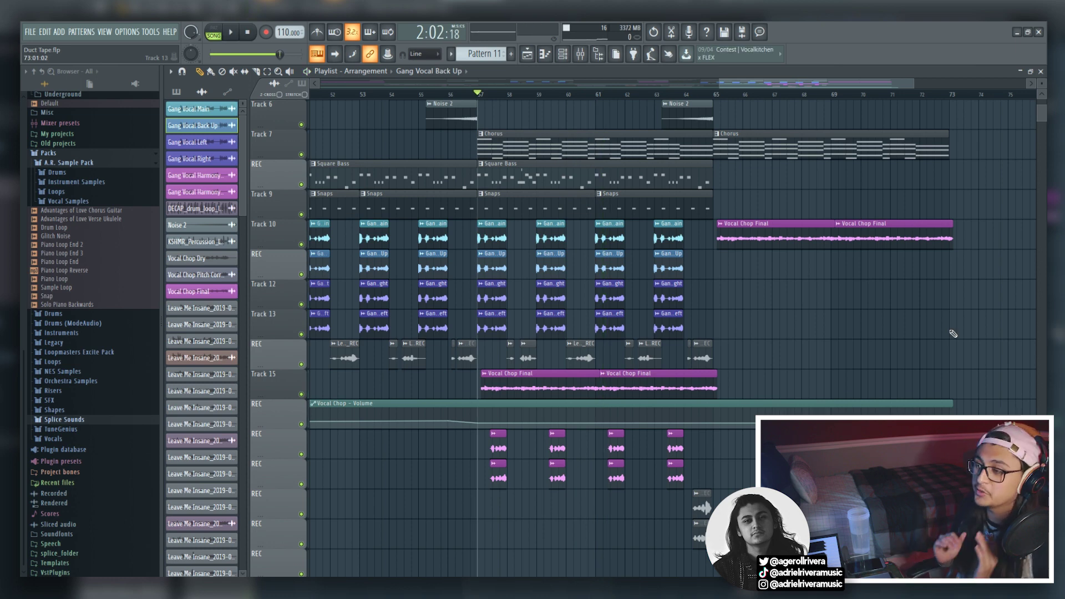
- Open Edison on the New Tone mixer insert, load the Gang Vocal Main sample into it and select the first vocal phrase
left_click(580, 54)
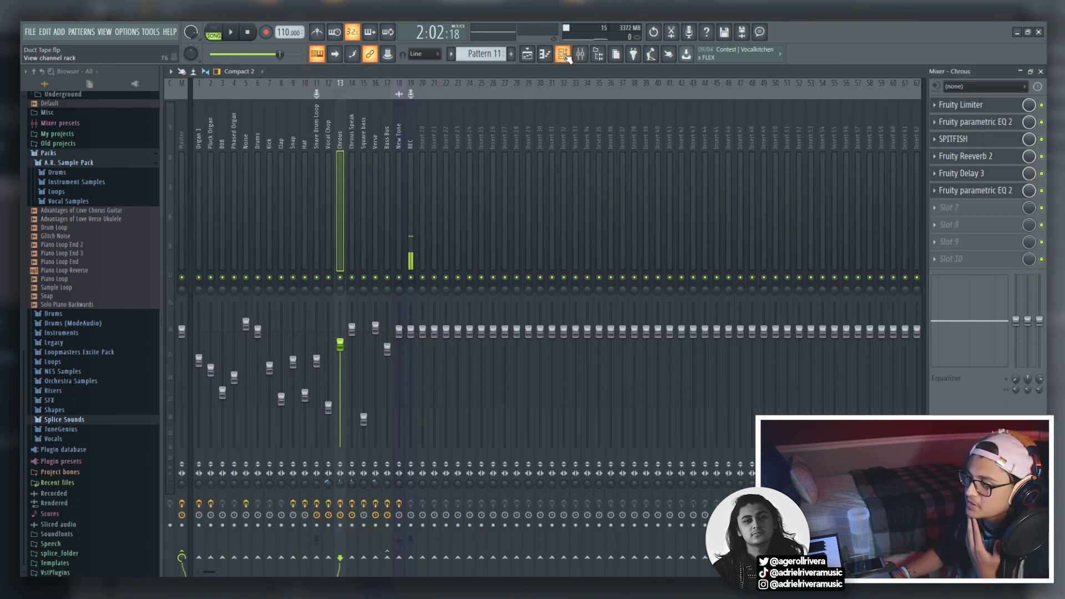
left_click(401, 135)
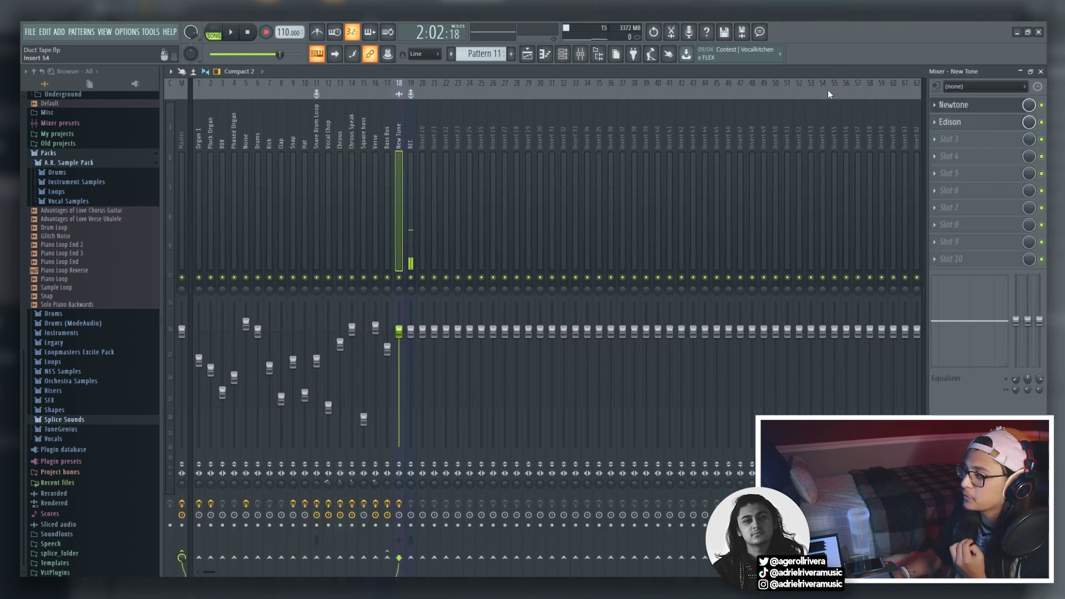
left_click(949, 122)
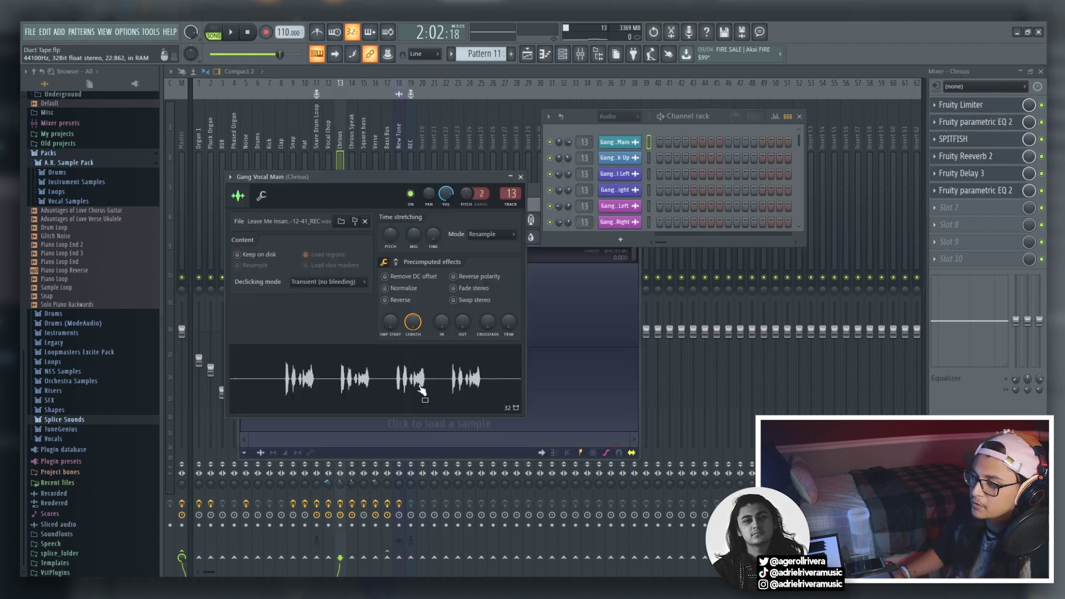
left_click_drag(388, 366, 574, 281)
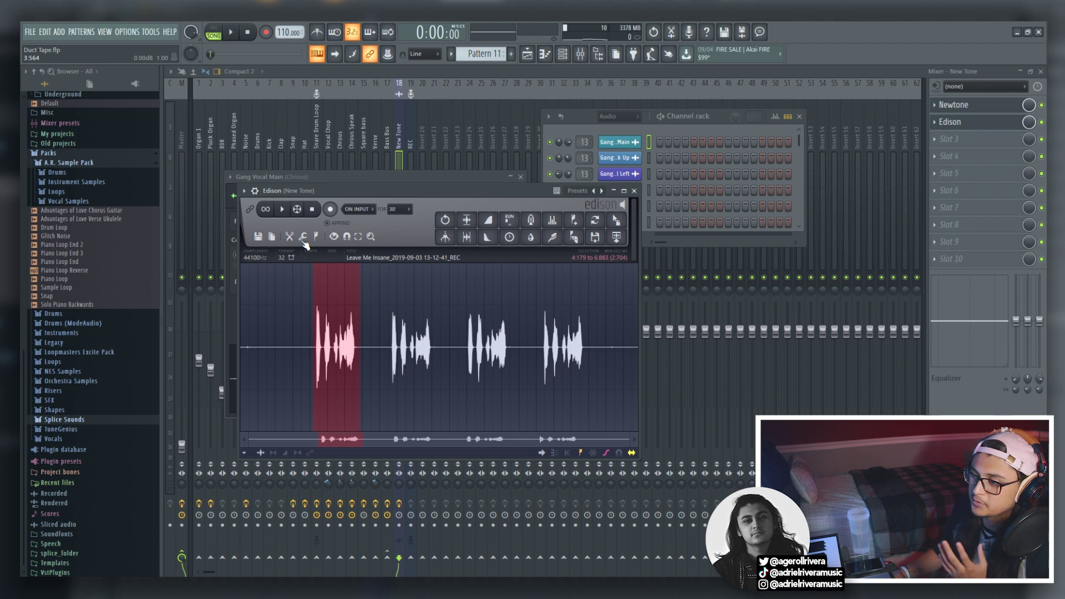
- Preview the selected phrase in the Time stretcher / pitch shifter with pitch coarse at its minimum and a lowered formant factor
left_click(303, 239)
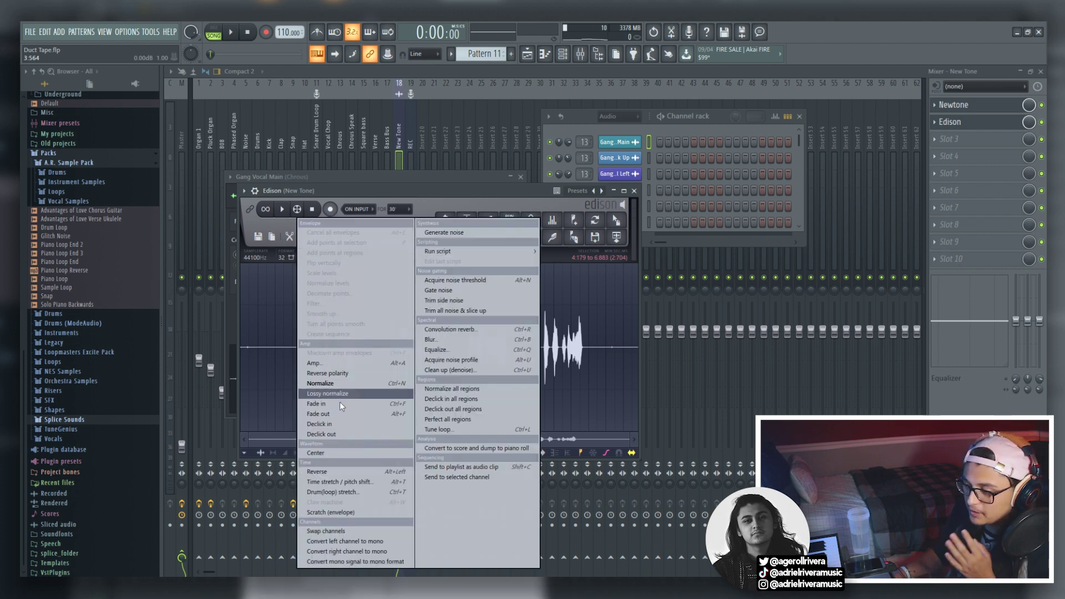
left_click(343, 480)
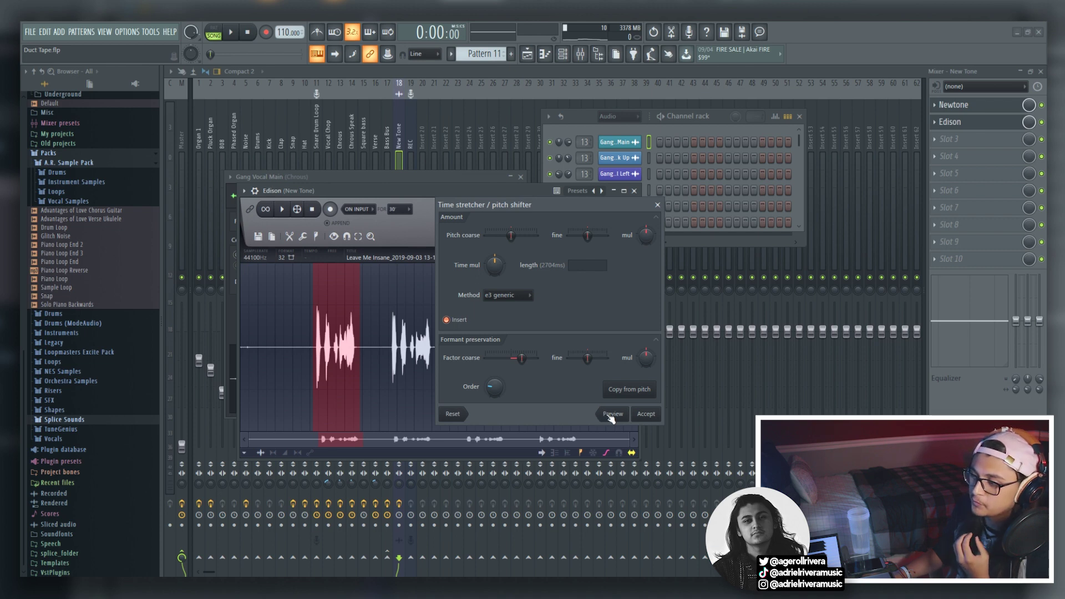
mouse_move(521, 359)
left_mouse_down()
mouse_move(535, 358)
mouse_move(507, 359)
left_mouse_up()
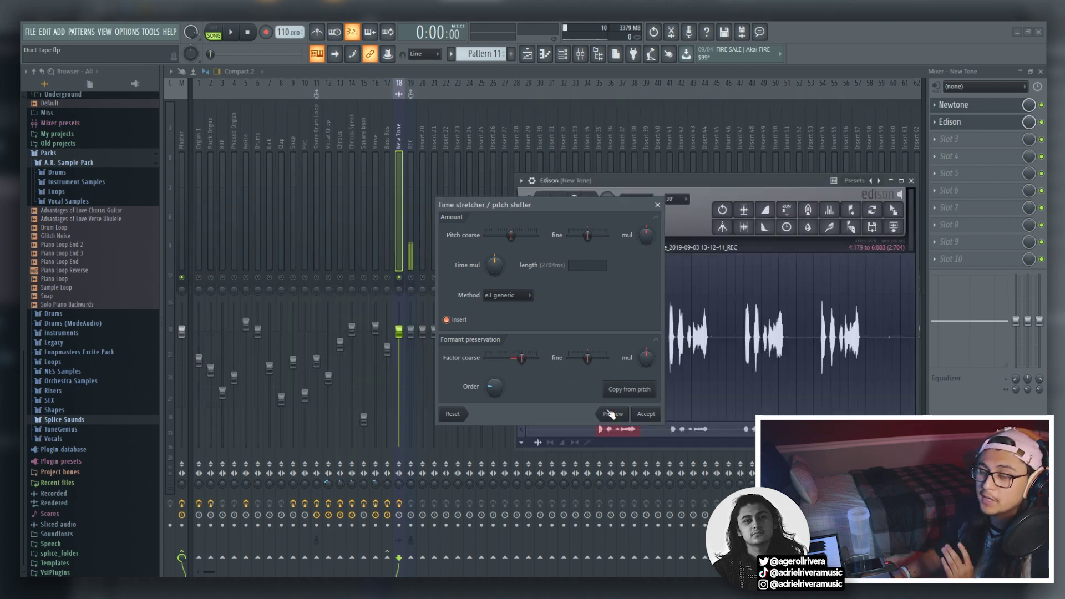
left_click(613, 414)
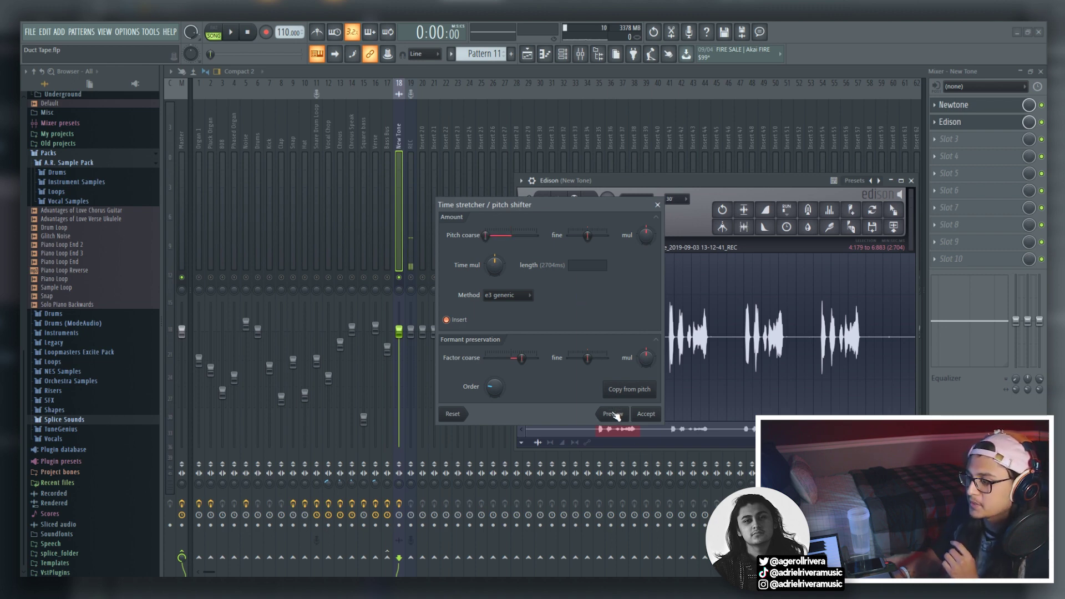
left_click(614, 414)
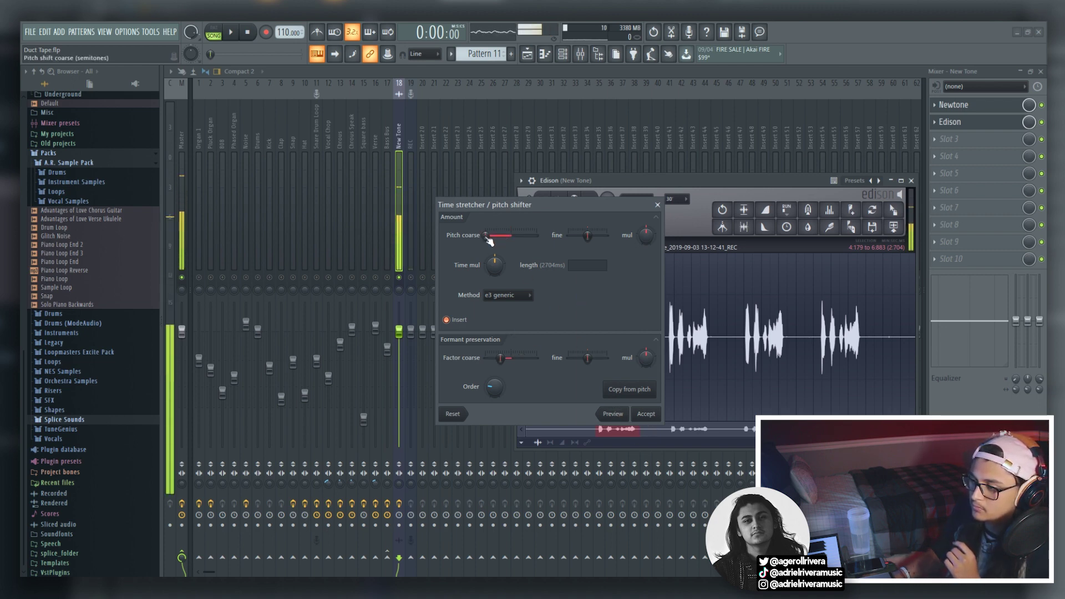
- Preview the phrase with pitch coarse raised to its maximum and the formant factor coarse at +7 semitones
left_click_drag(486, 238, 538, 237)
left_click_drag(505, 359, 516, 357)
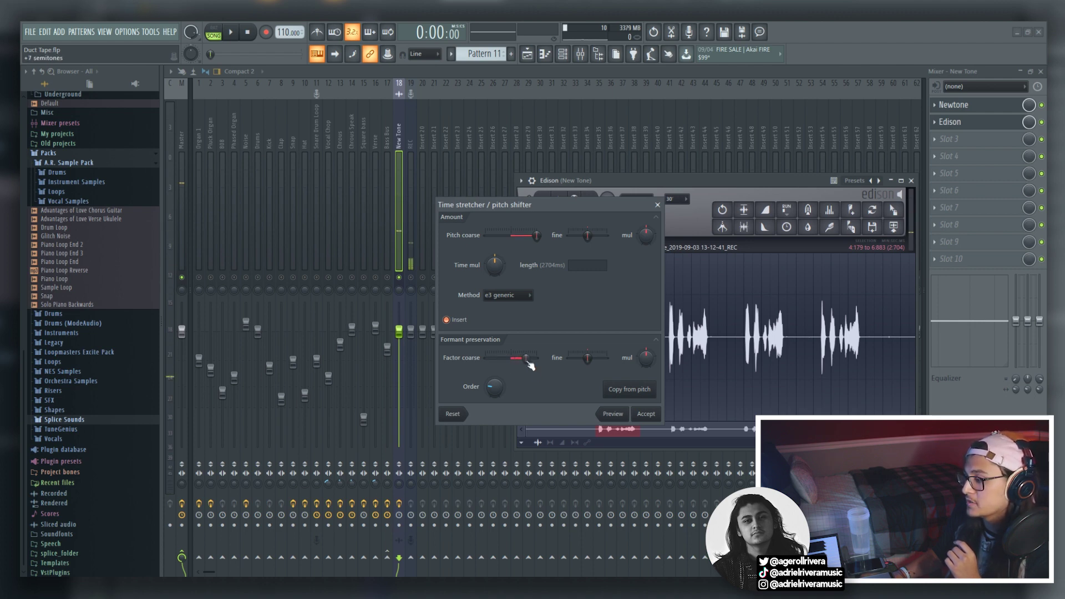
left_click(620, 417)
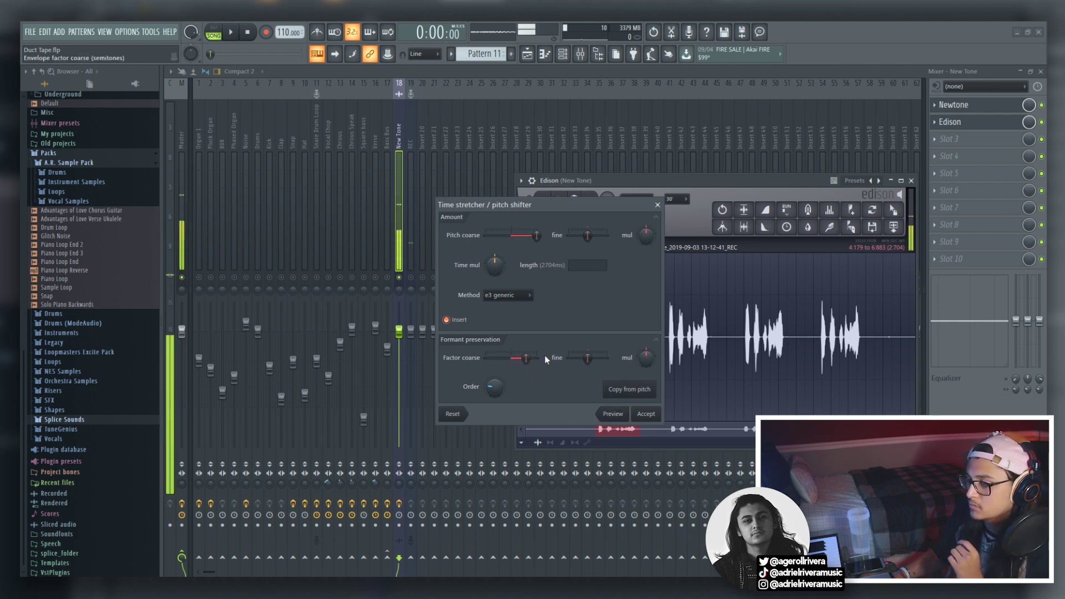
left_click_drag(527, 358, 526, 358)
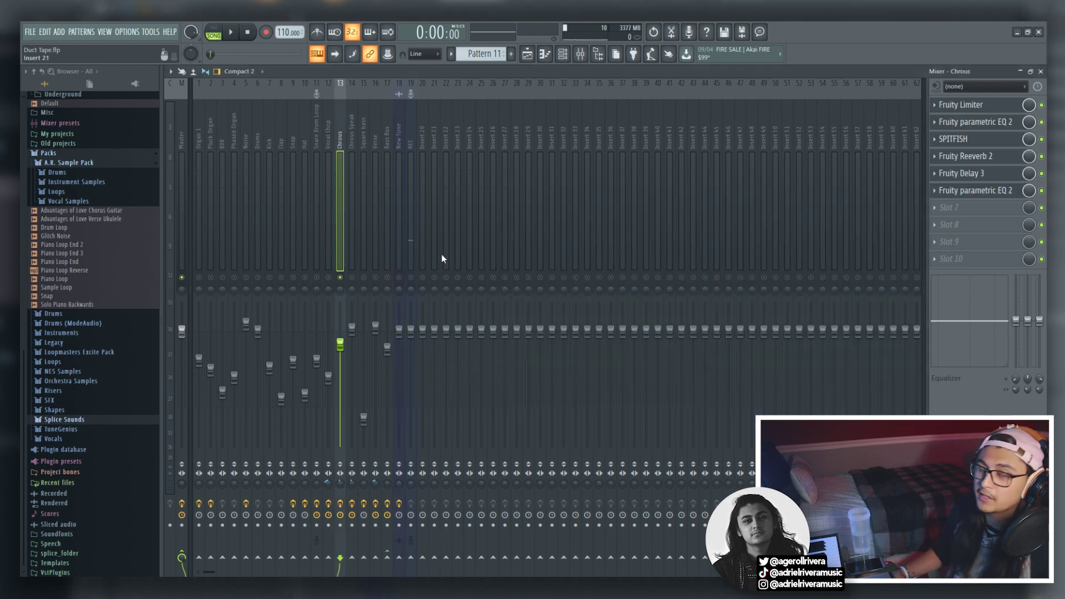
- Add Fruity Chorus to slot 7 of the chorus mixer insert and play the gang vocals through it
left_click(964, 207)
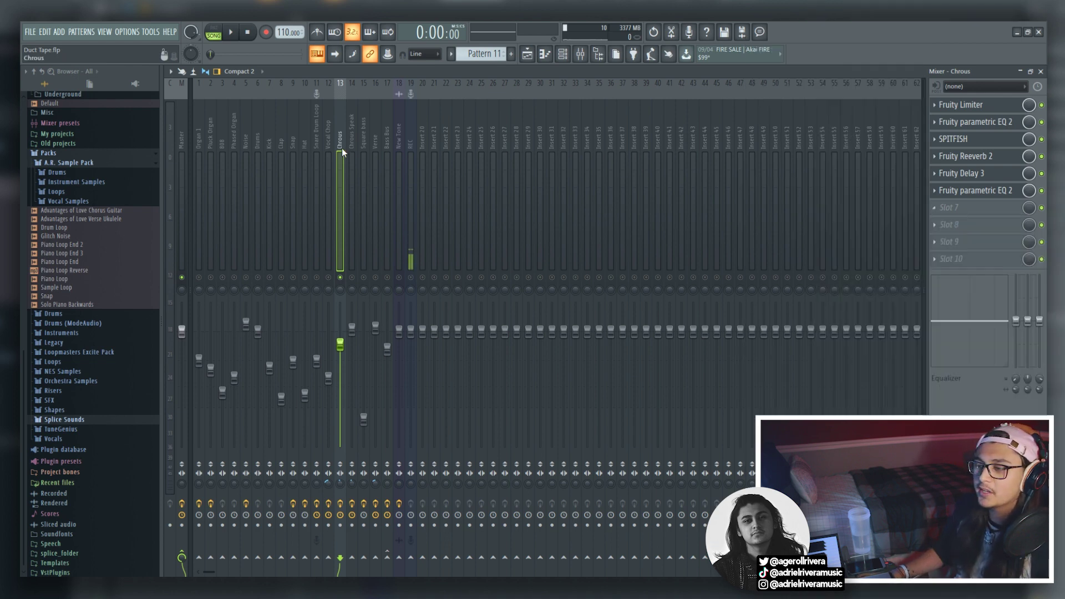
left_click(342, 148)
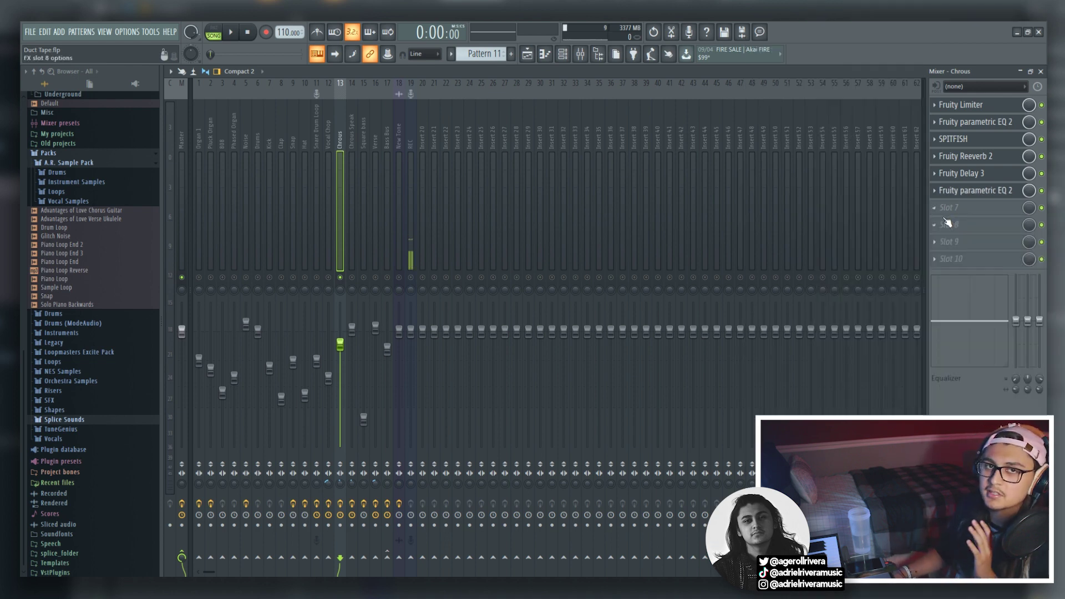
left_click(958, 208)
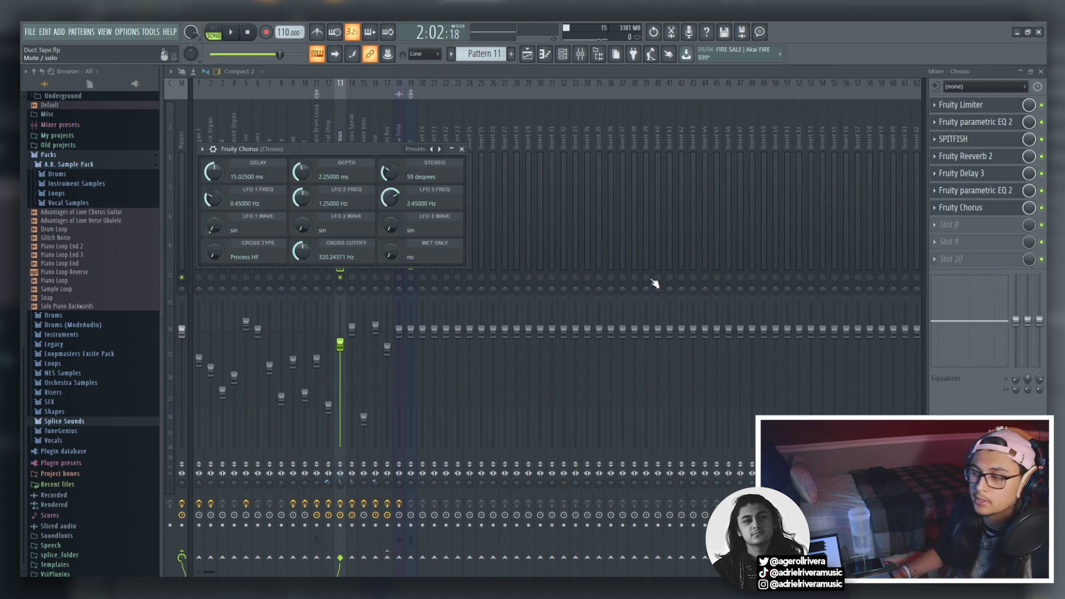
key("space")
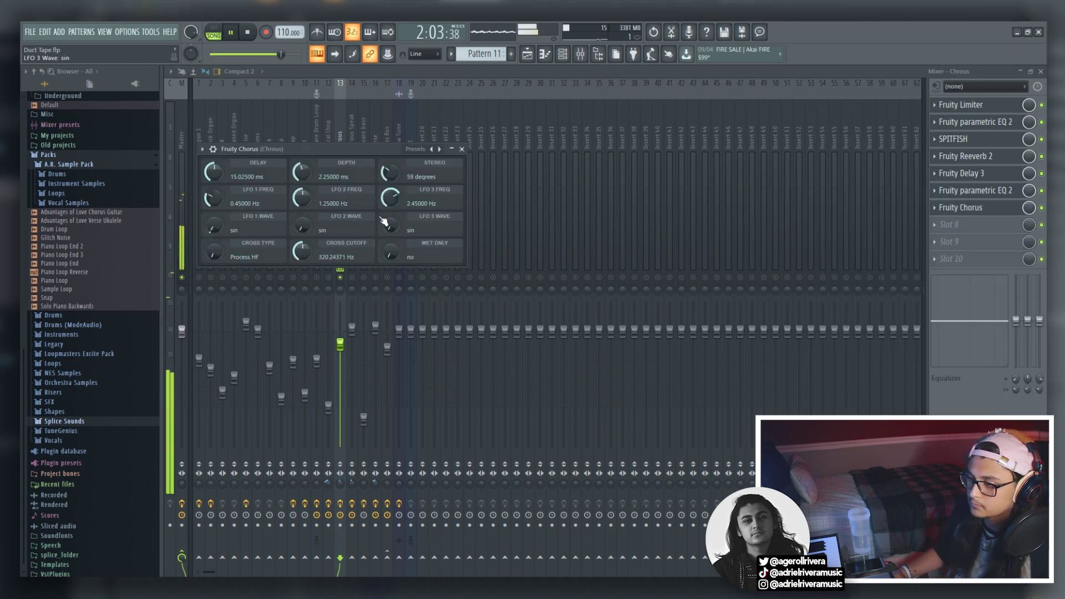
key("space")
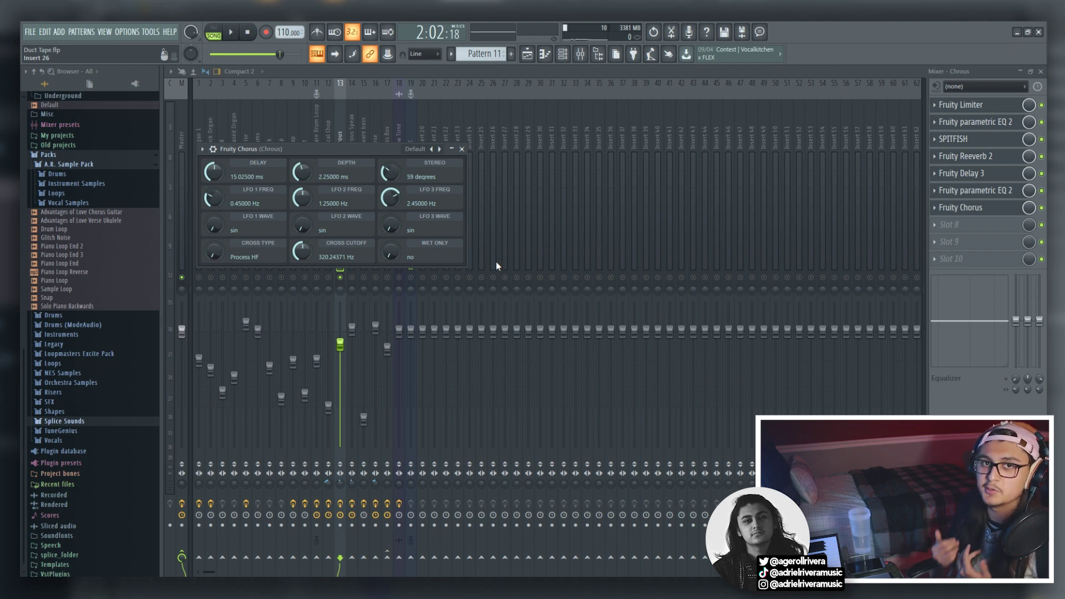
- Close and switch off Fruity Chorus on the chorus insert, and bring up the channel rack
left_click(462, 149)
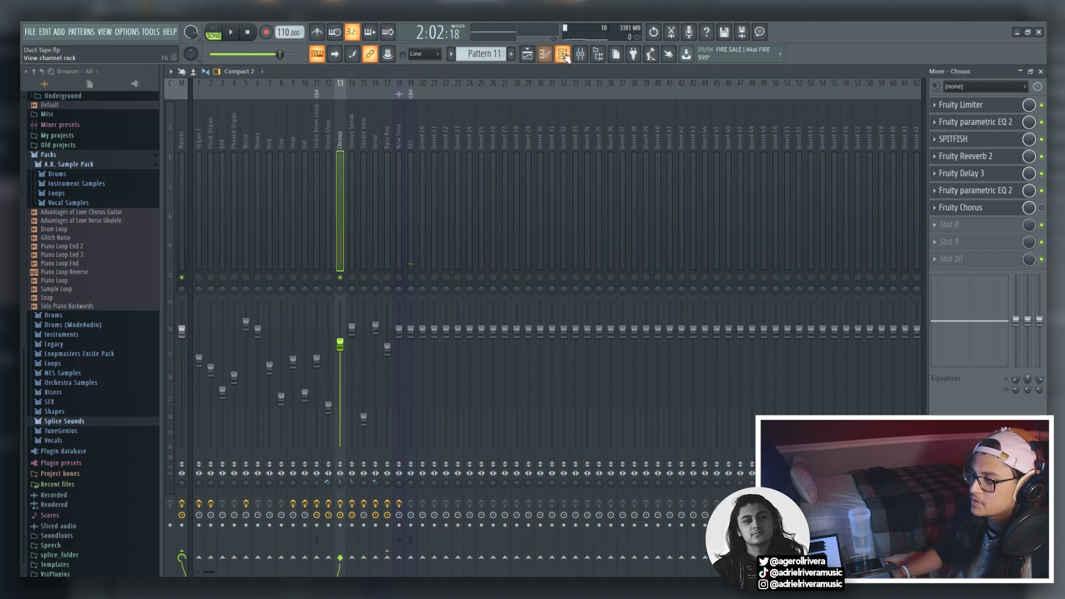
left_click(562, 54)
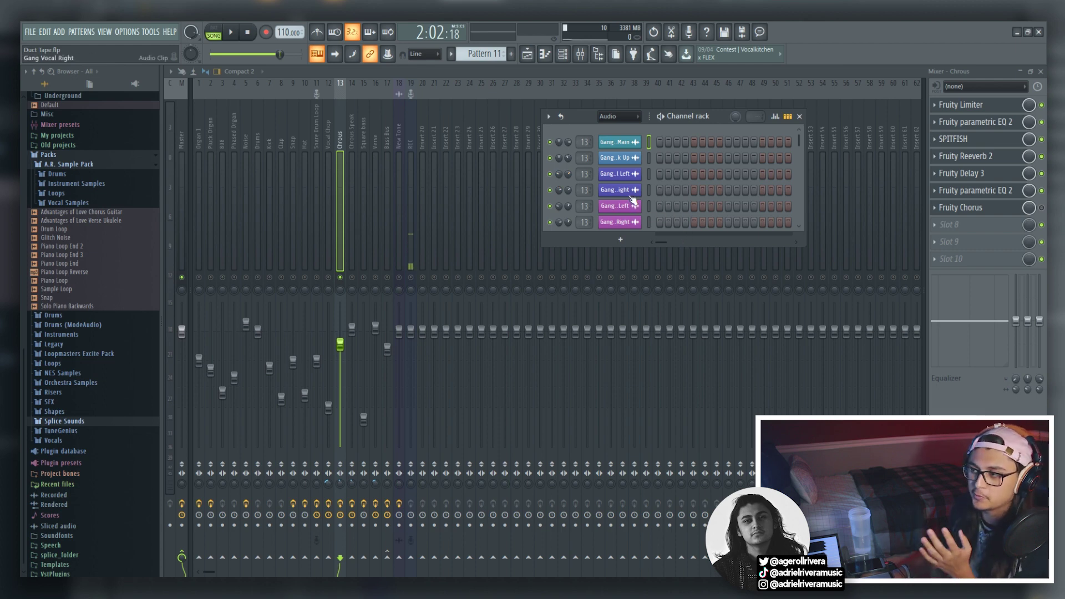
- Show the playlist and play the song through the Leave Me Insane vocal recordings around bars 38 to 41
key("F5")
left_click(301, 335)
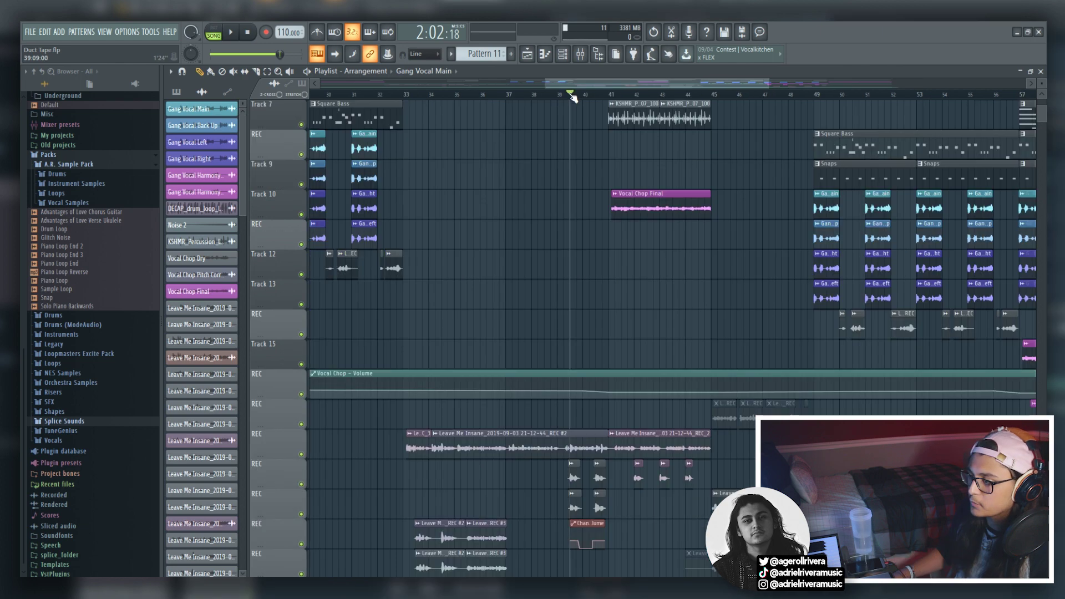
left_click(571, 95)
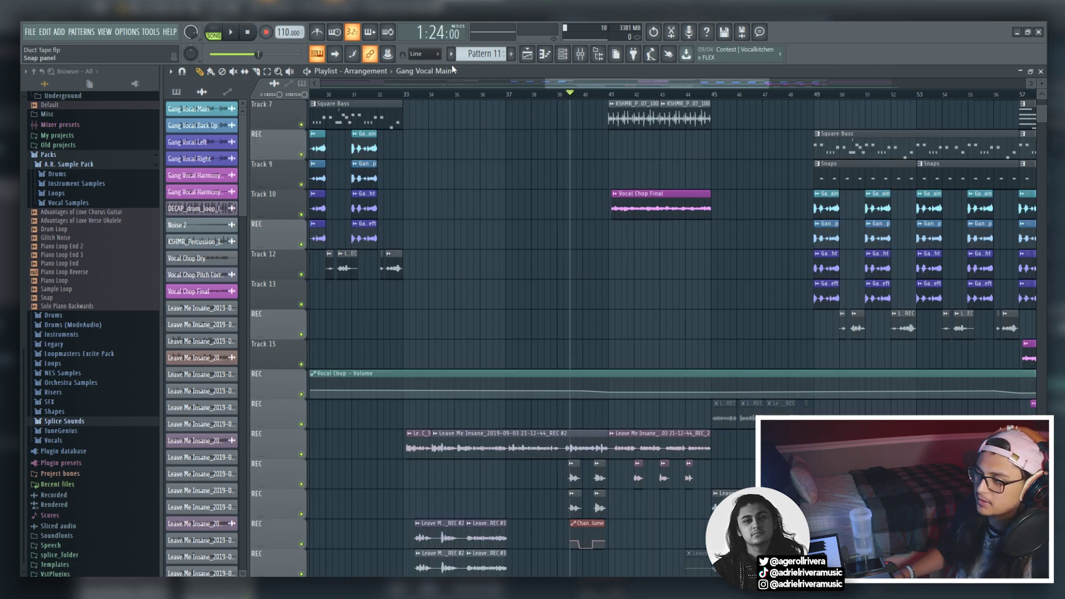
scroll(553, 193, "down", 1)
scroll(554, 193, "down", 2)
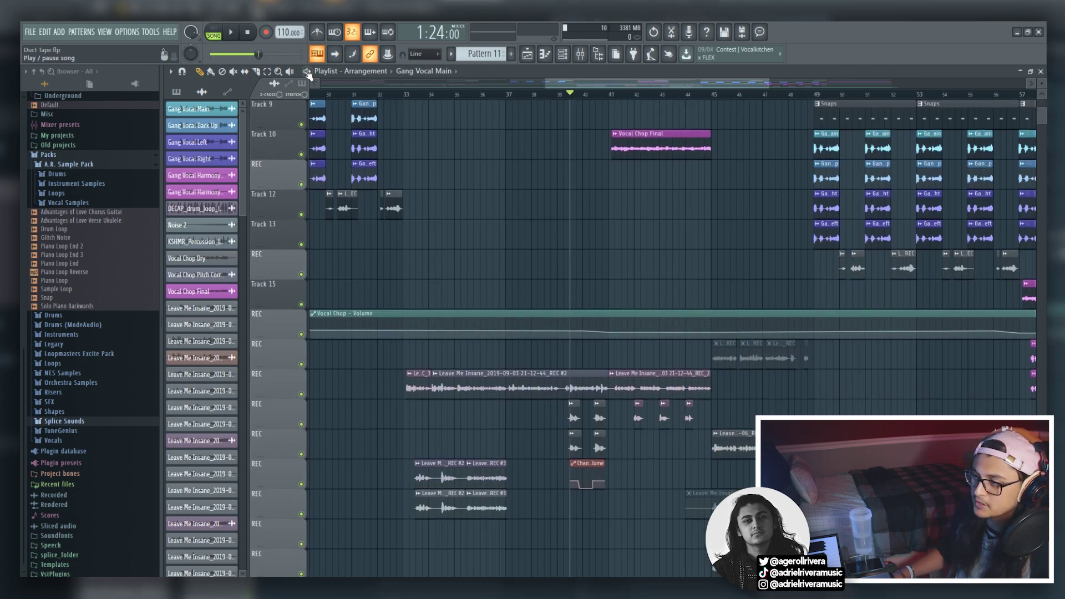
left_click(234, 35)
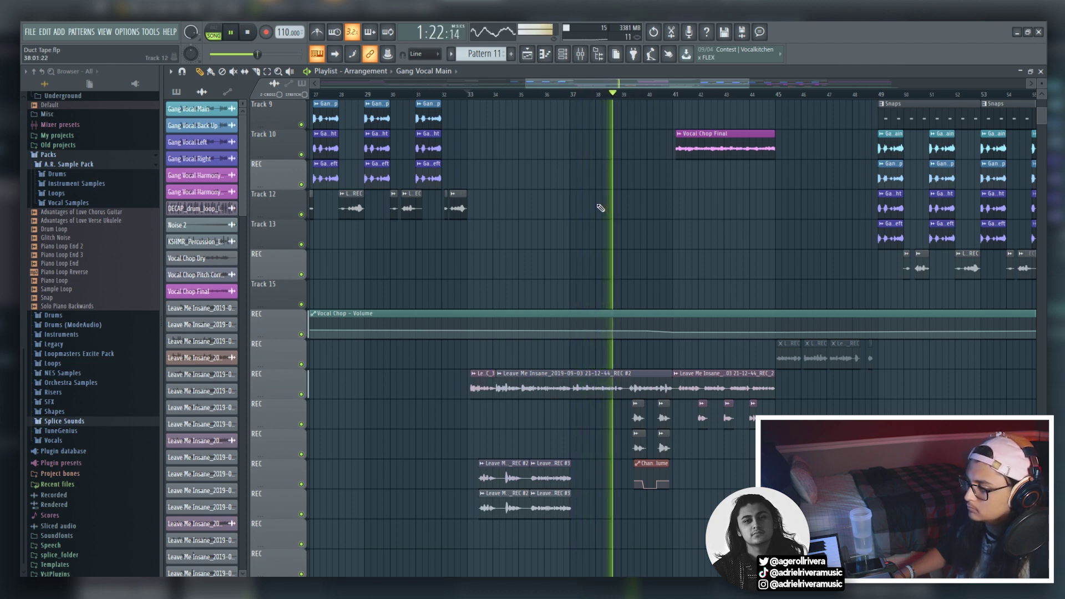
scroll(597, 205, "down", 1)
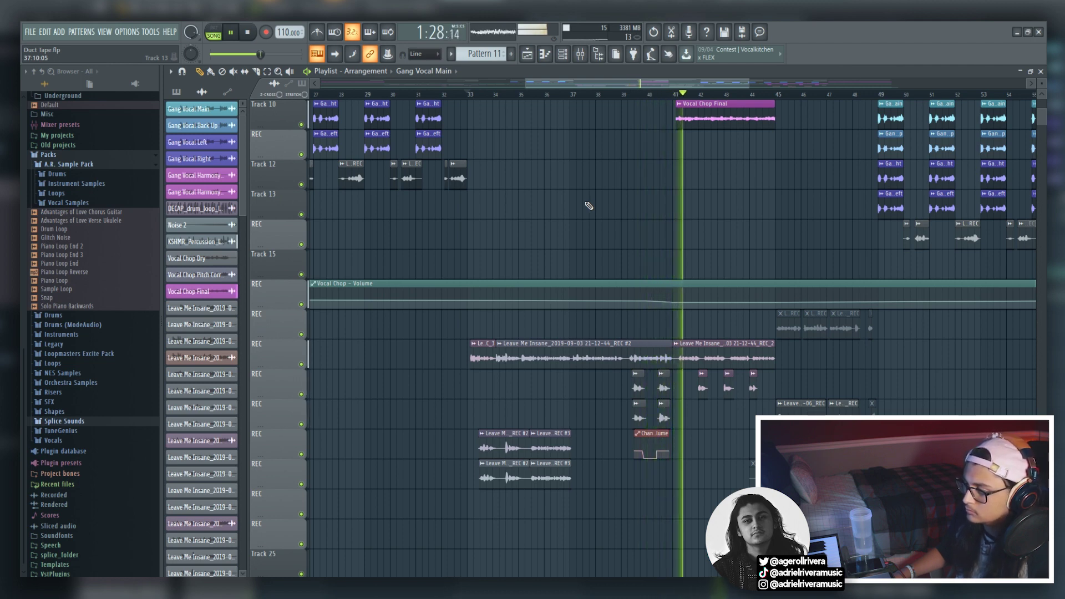
key("space")
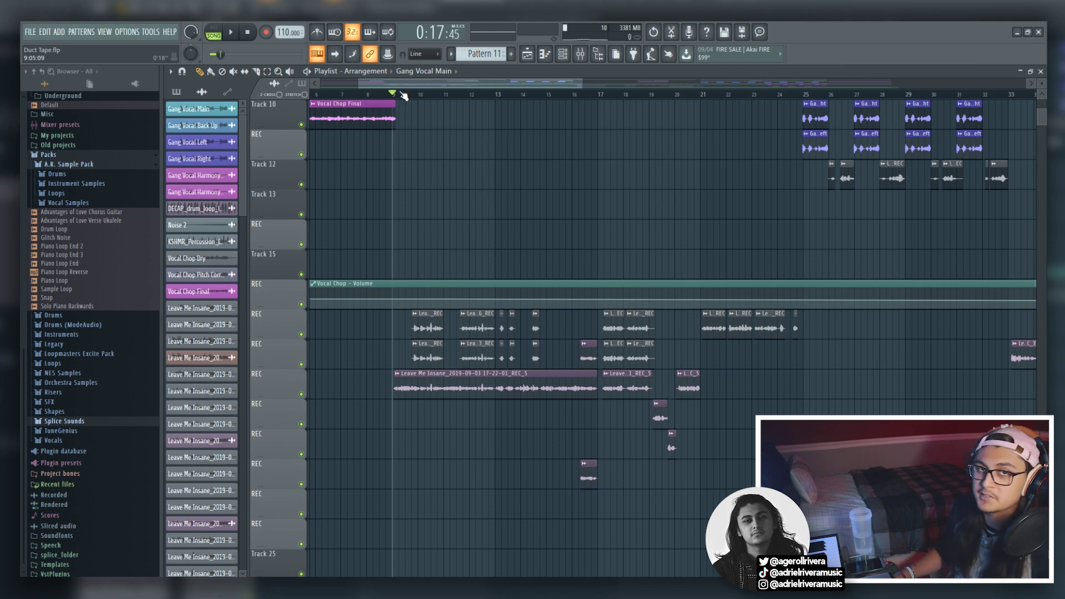
- Play the song from bar 9, where the first long Leave Me Insane vocal recording begins
key("space")
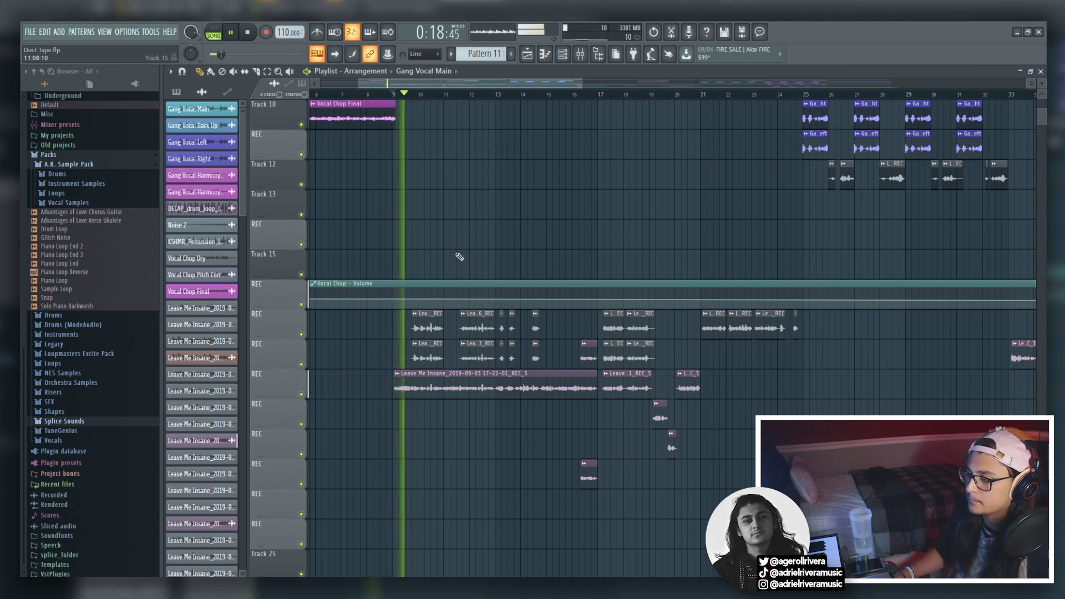